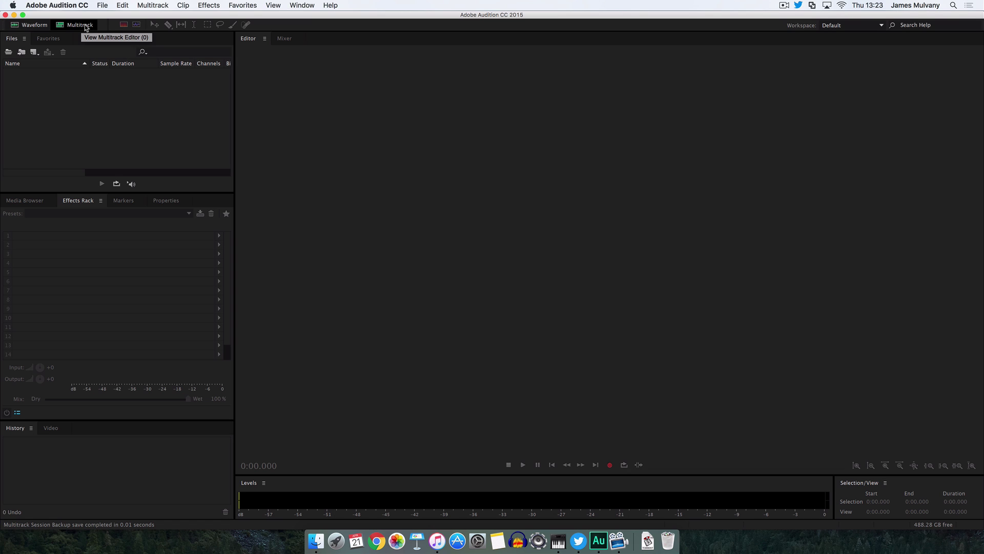
Create a new multitrack session named Show1.
click(85, 25)
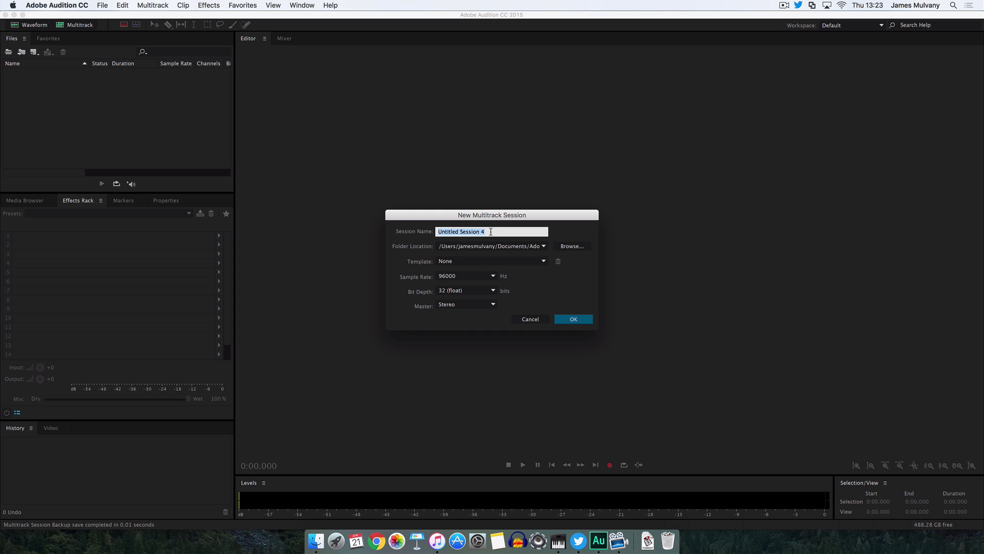
text(Show1)
key(Return)
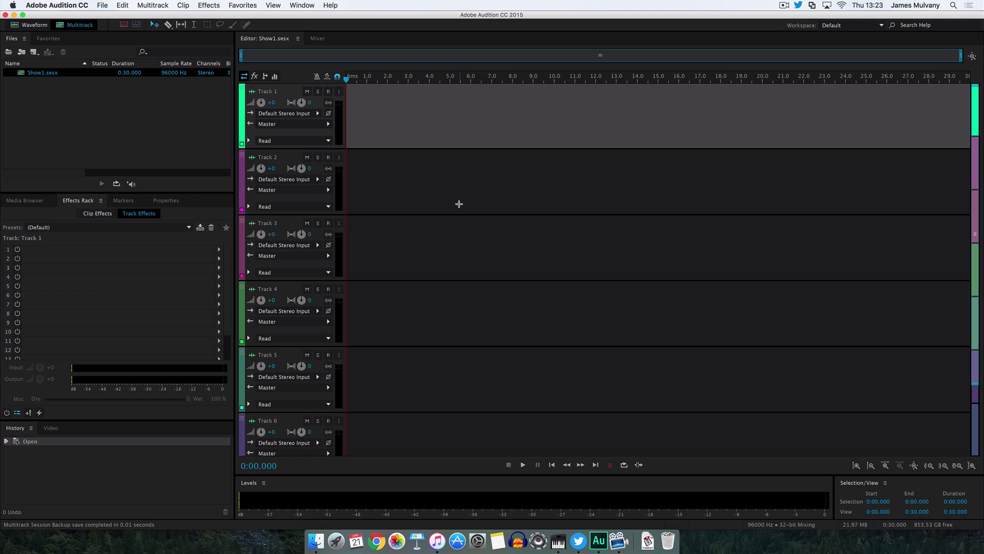
click(458, 203)
click(480, 250)
click(482, 315)
click(484, 248)
click(474, 186)
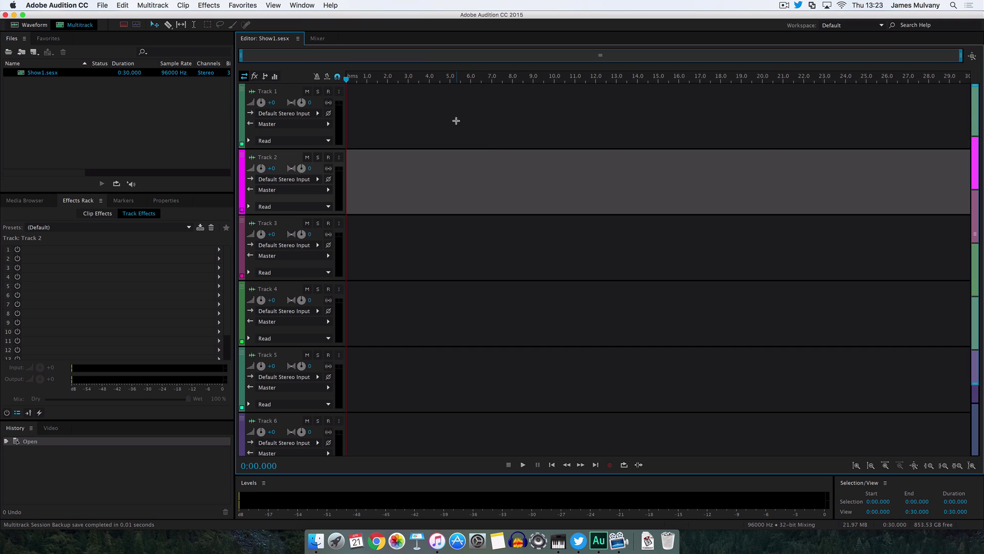
click(456, 120)
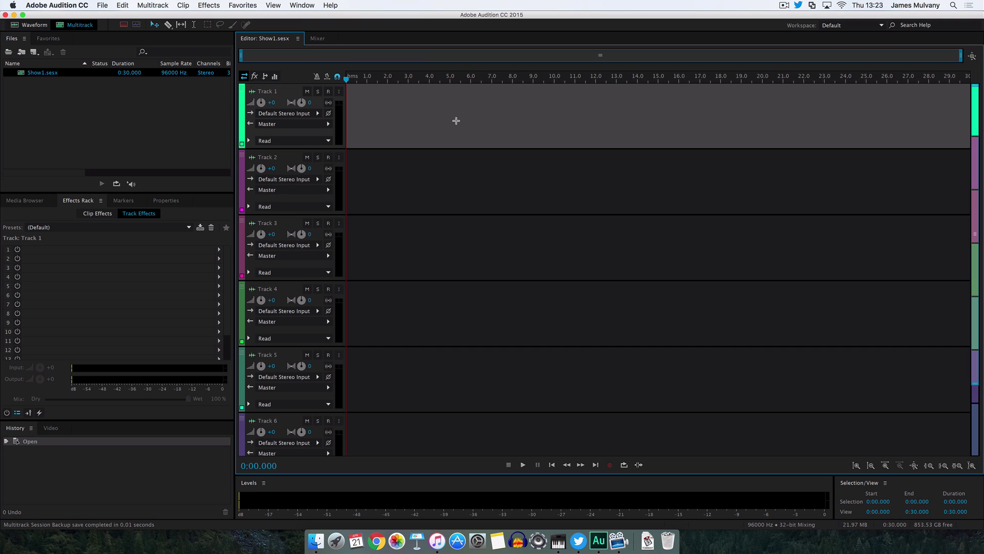
Rename the first three tracks Music, Jingles and Voicetrack.
click(265, 92)
text(Music)
click(412, 154)
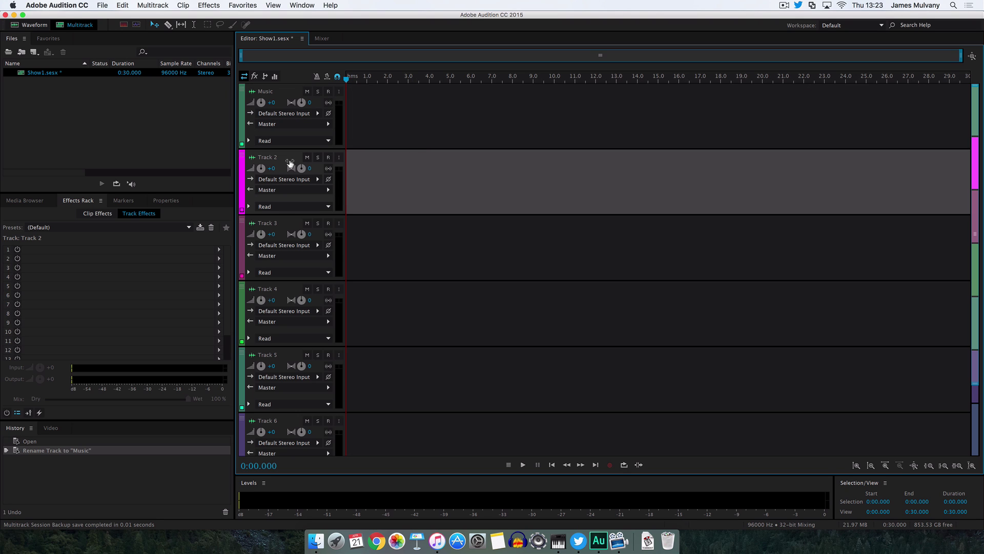
click(274, 158)
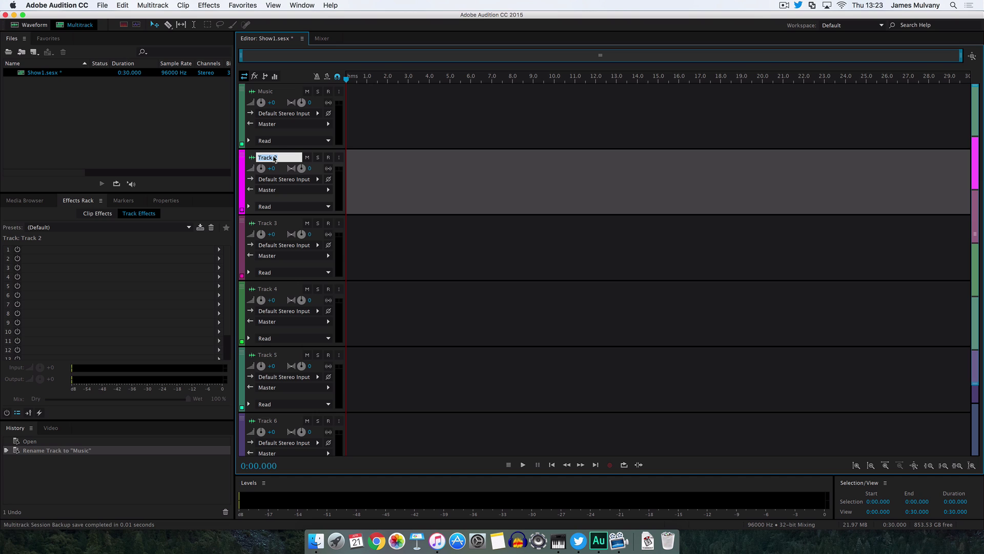
text(Jingles)
click(266, 223)
text(Voicet)
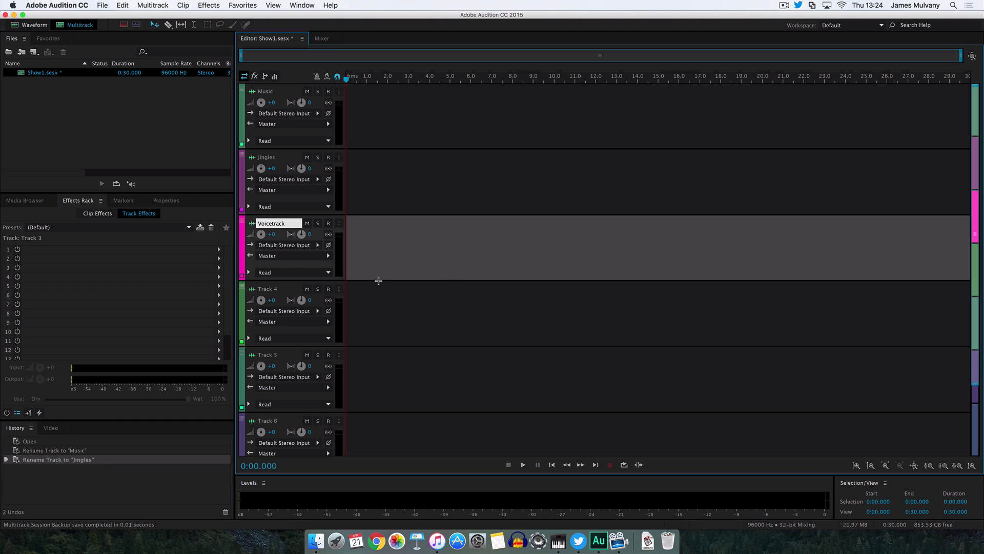
text(rack)
click(450, 290)
click(457, 269)
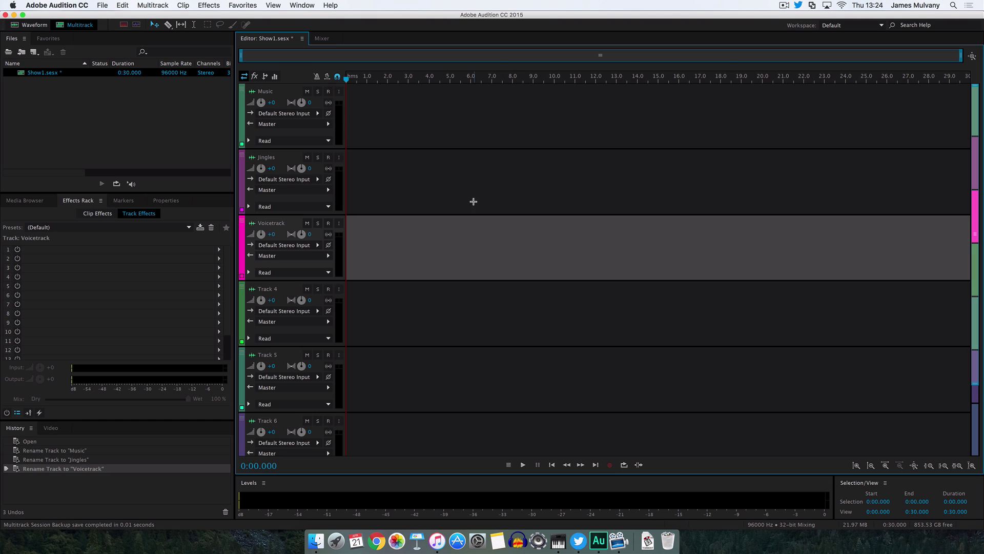
Switch from Audition to the Finder window showing the IDs folder.
scroll(477, 240, down, 4)
scroll(478, 240, up, 4)
scroll(478, 240, down, 4)
scroll(477, 241, up, 4)
key(super+Tab)
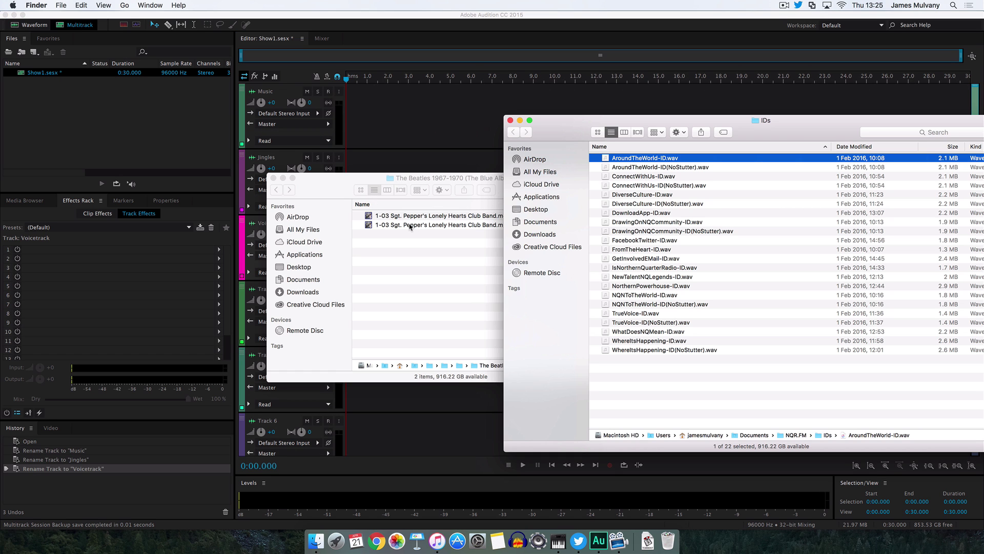
Import the Sgt. Pepper MP3 and place the converted DownloadApp-ID jingle later on the Jingles track.
drag(411, 226, 74, 105)
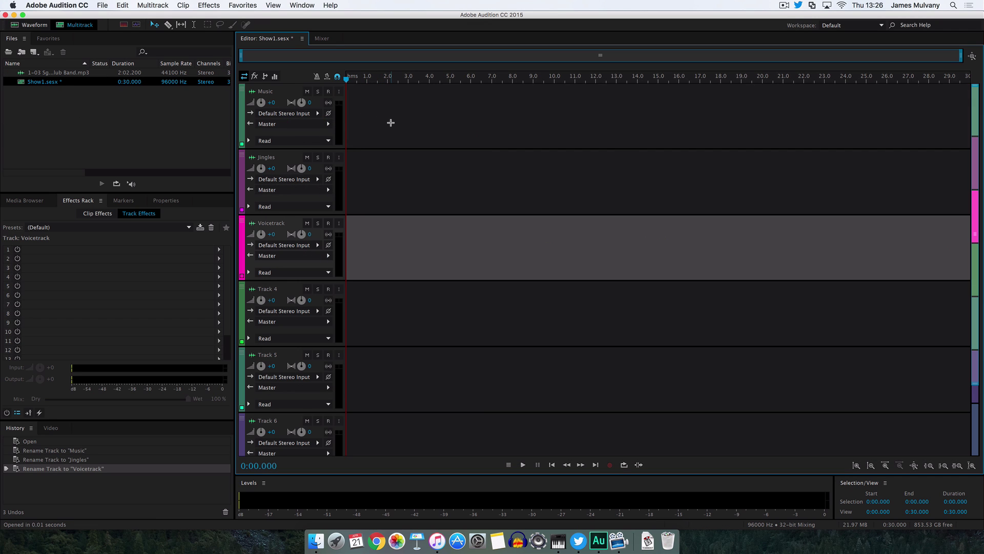
click(316, 541)
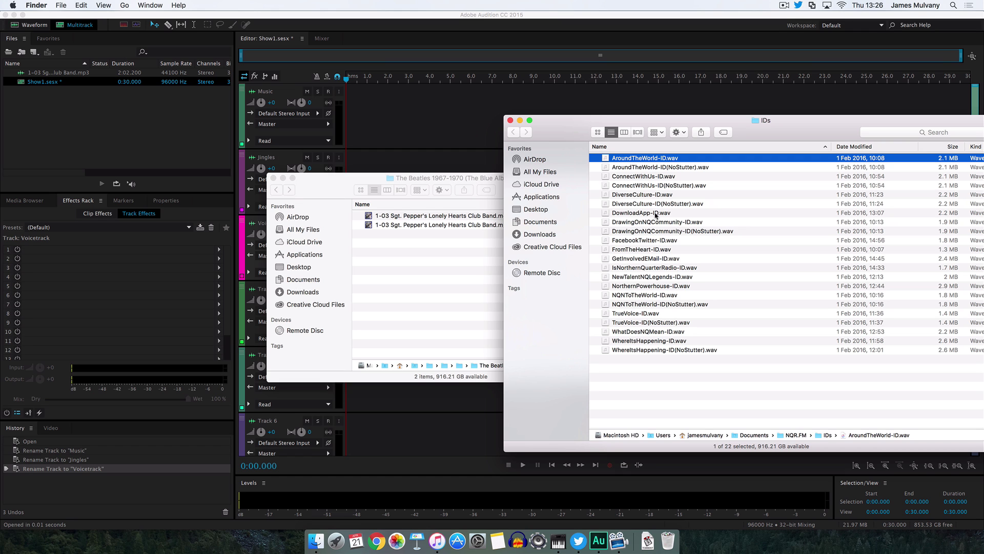
drag(655, 215, 390, 152)
click(578, 296)
click(578, 297)
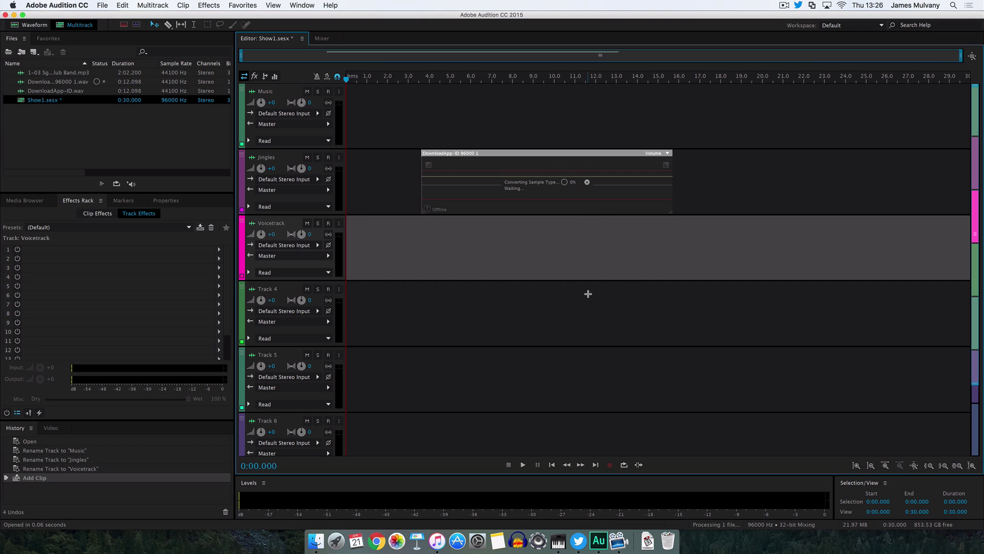
drag(584, 208, 686, 192)
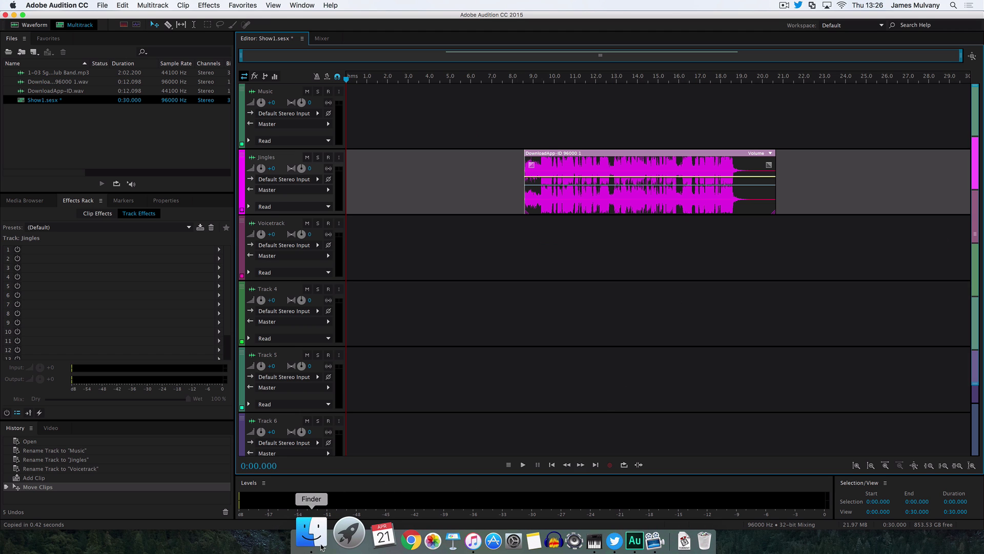
click(316, 541)
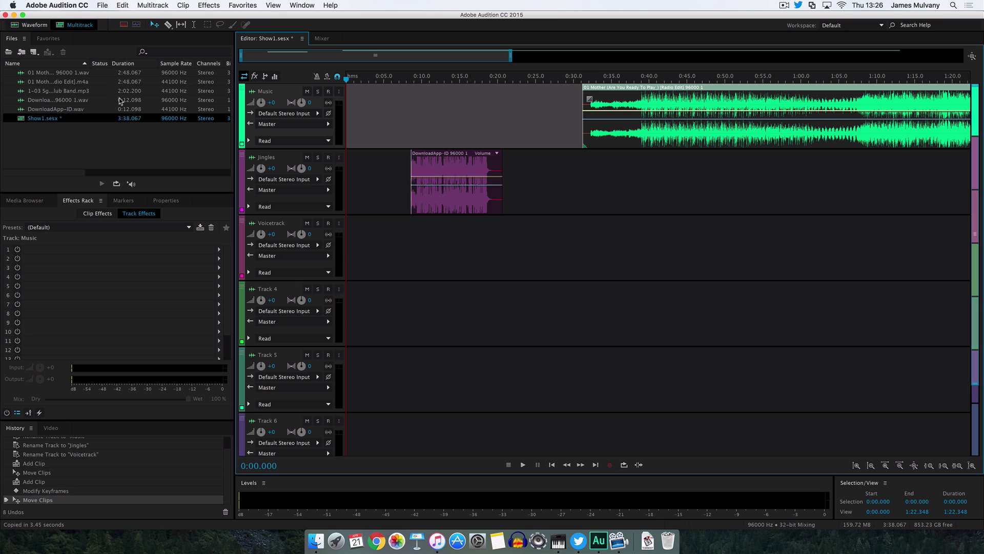
Put the Sgt. Pepper song at the start of the Music track, converting its sample rate.
drag(87, 91, 461, 131)
click(583, 299)
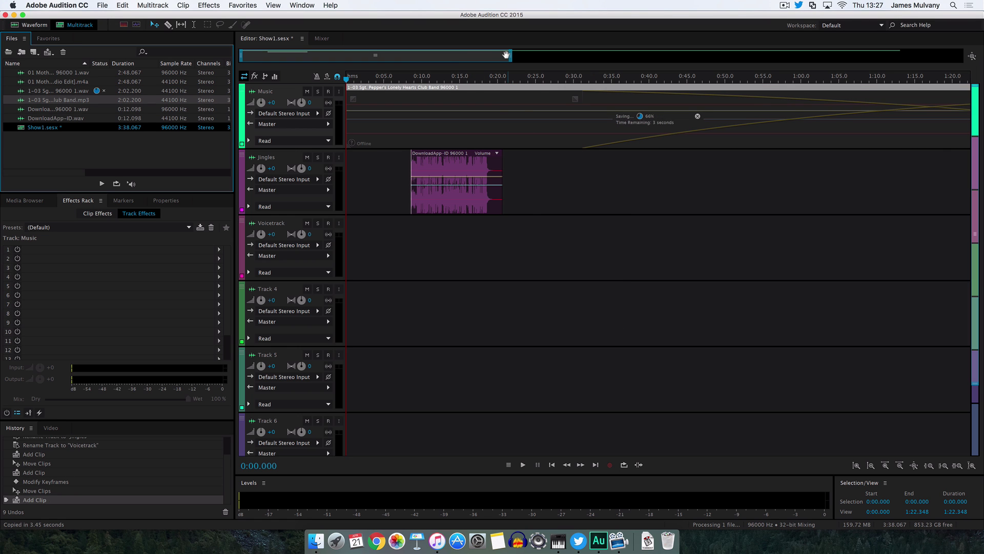
drag(508, 56, 826, 50)
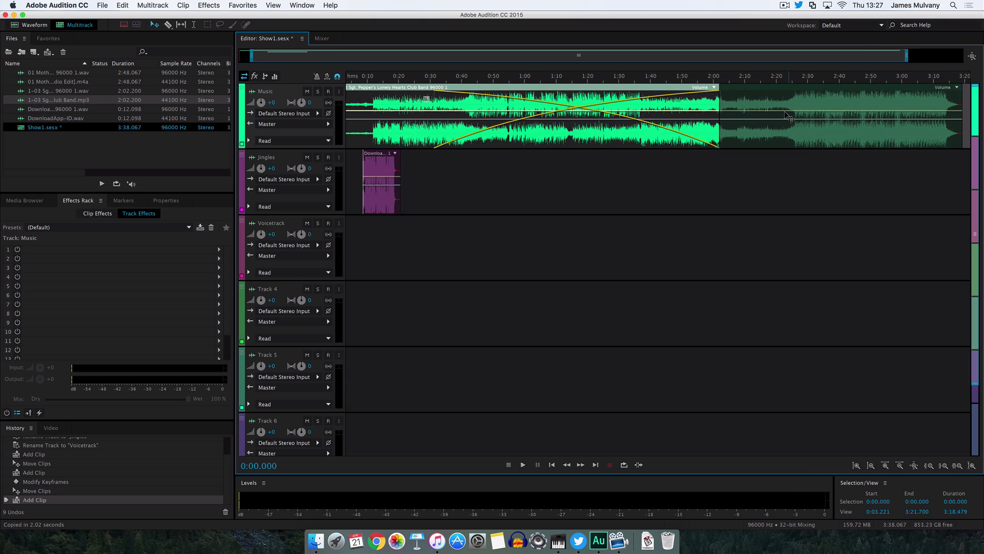
Move the Mother song to around 2:40 and the jingle to about 2:00.
drag(790, 117, 923, 132)
drag(849, 128, 897, 128)
drag(377, 195, 728, 196)
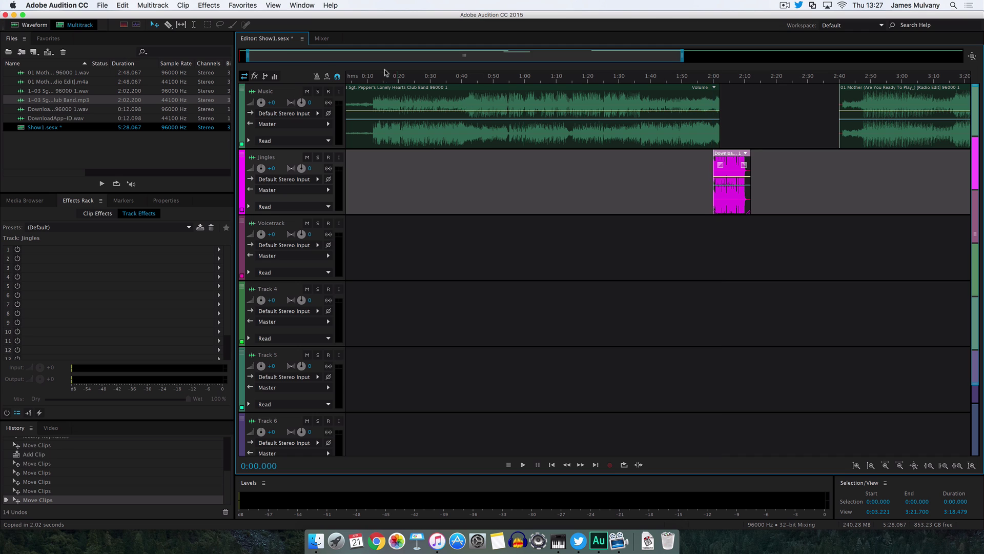
drag(370, 73, 738, 87)
Preview the mix and adjust the jingle clip's volume envelope at the transition.
key(space)
key(space)
scroll(721, 89, down, 2)
scroll(649, 126, up, 2)
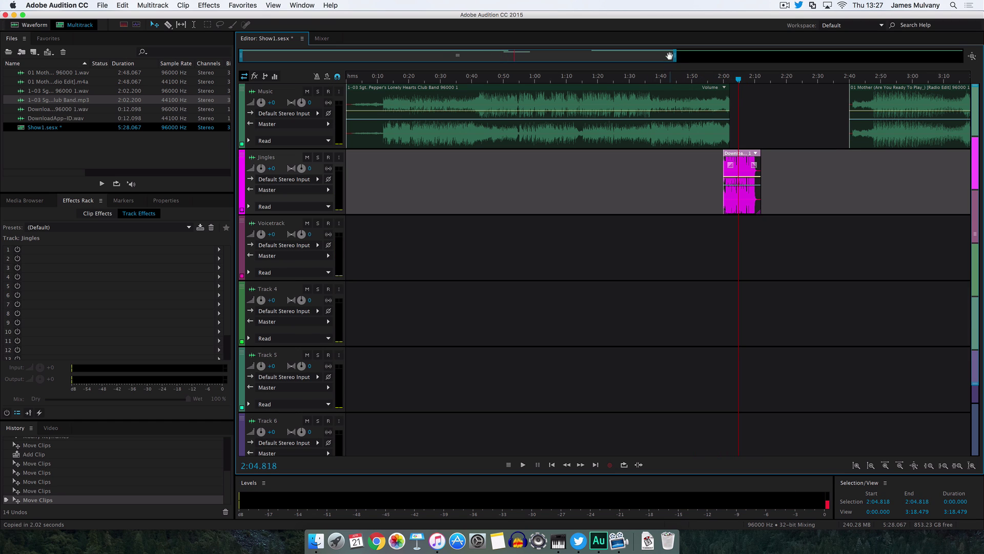
drag(739, 177, 752, 187)
drag(670, 57, 697, 55)
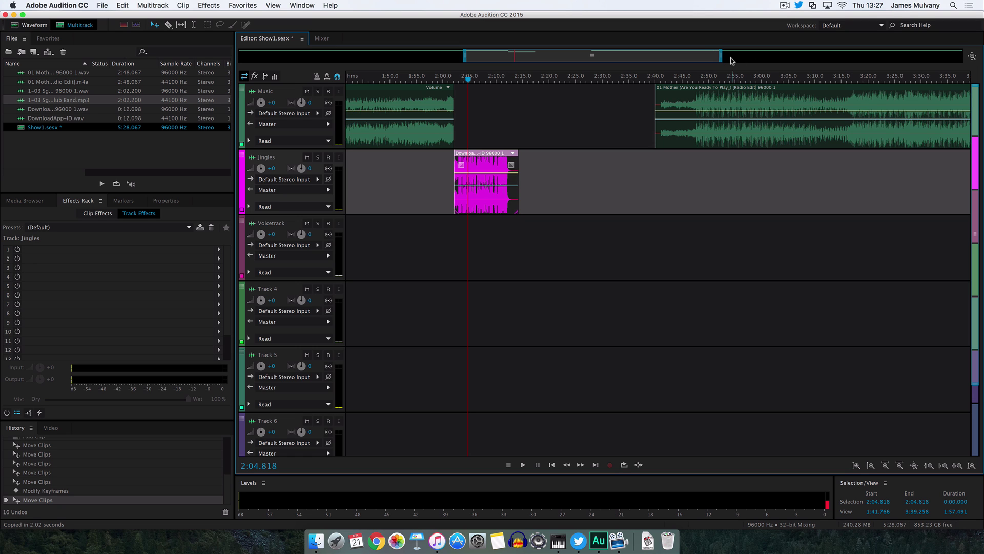
drag(720, 54, 537, 53)
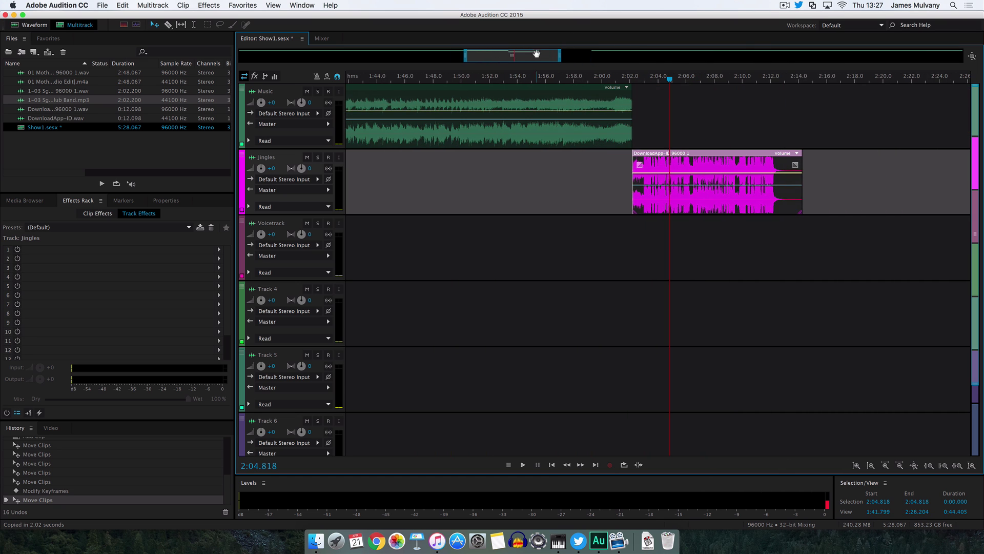
Preview the song-to-jingle transition and move the jingle later to about 2:08.
click(600, 79)
key(space)
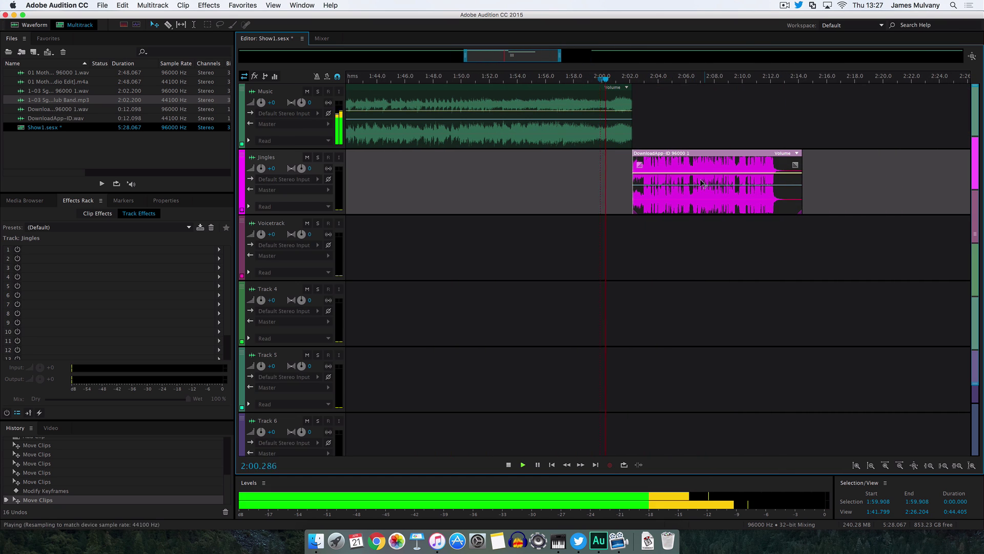
drag(706, 192, 779, 191)
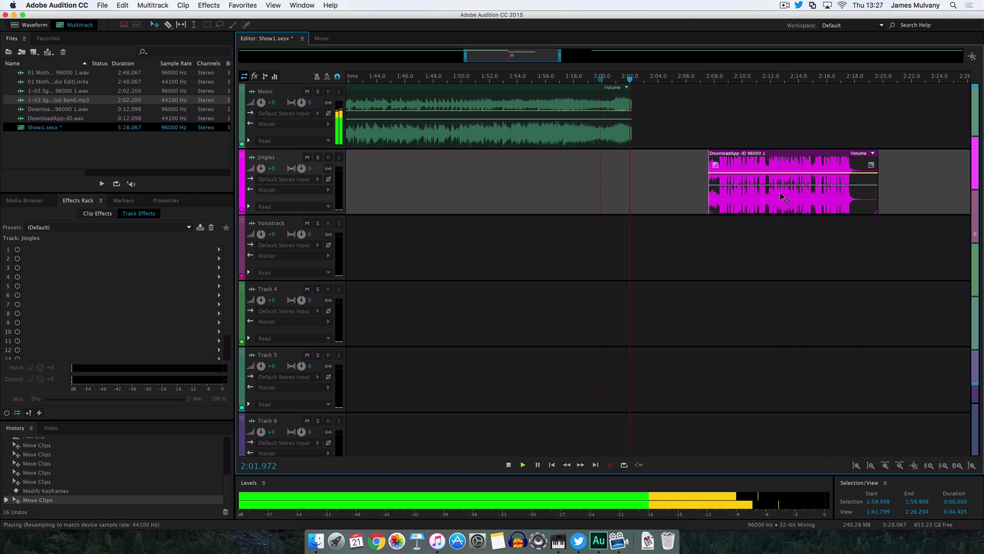
key(space)
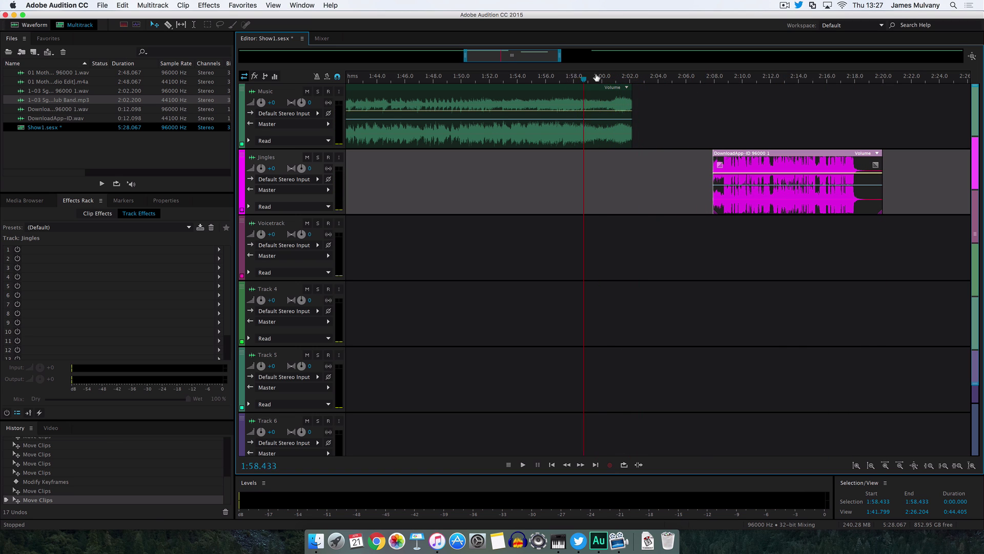
key(space)
click(579, 75)
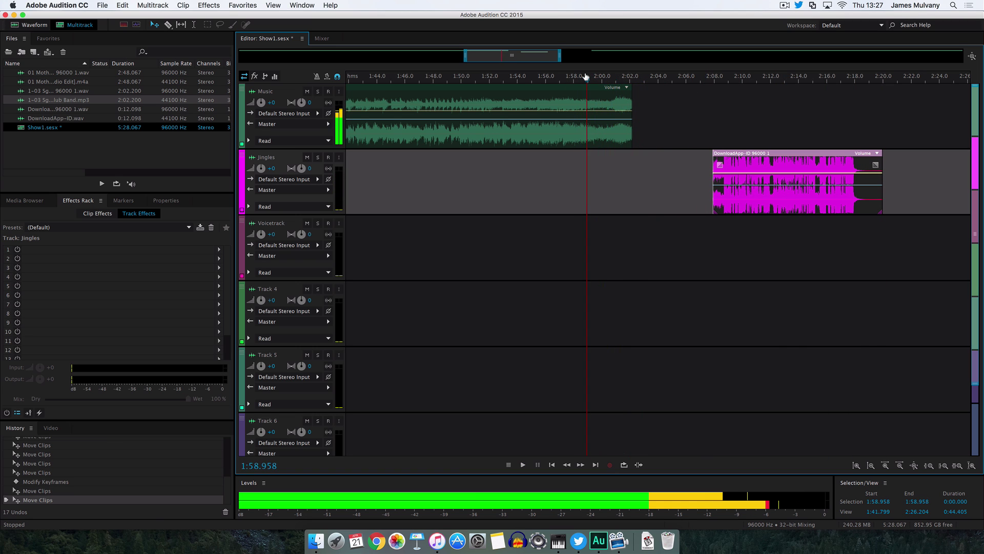
key(space)
Try a fade-out on the Sgt. Pepper clip's end, then undo it.
click(611, 106)
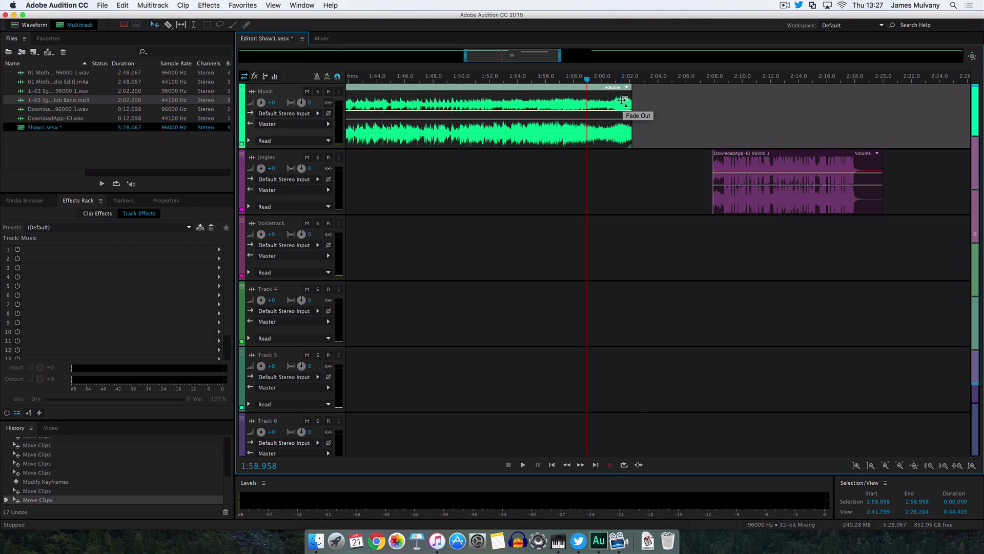
drag(623, 99, 596, 92)
key(super+z)
scroll(633, 104, down, 2)
scroll(631, 103, up, 2)
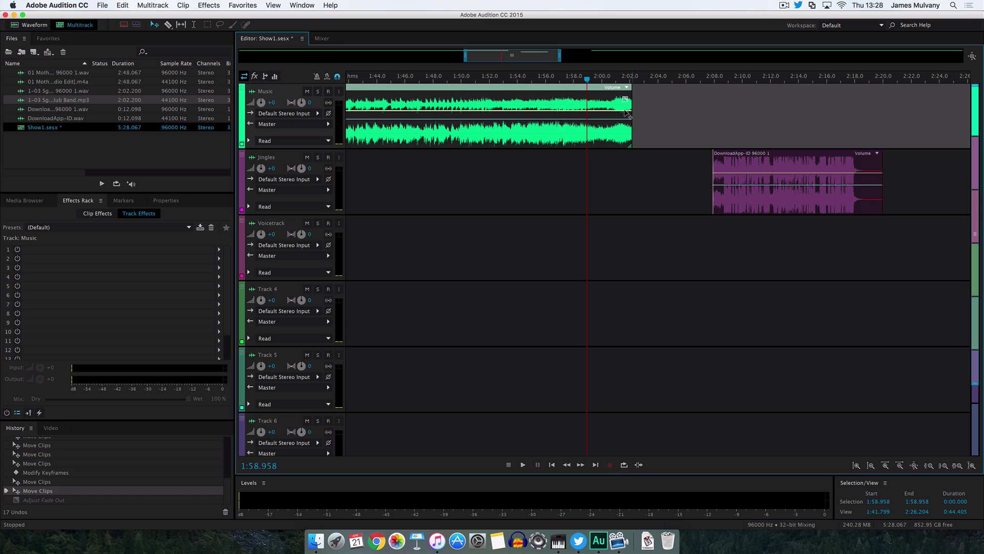
Fade out the Sgt. Pepper clip from about 1:59 and start the jingle near 2:02.
click(631, 110)
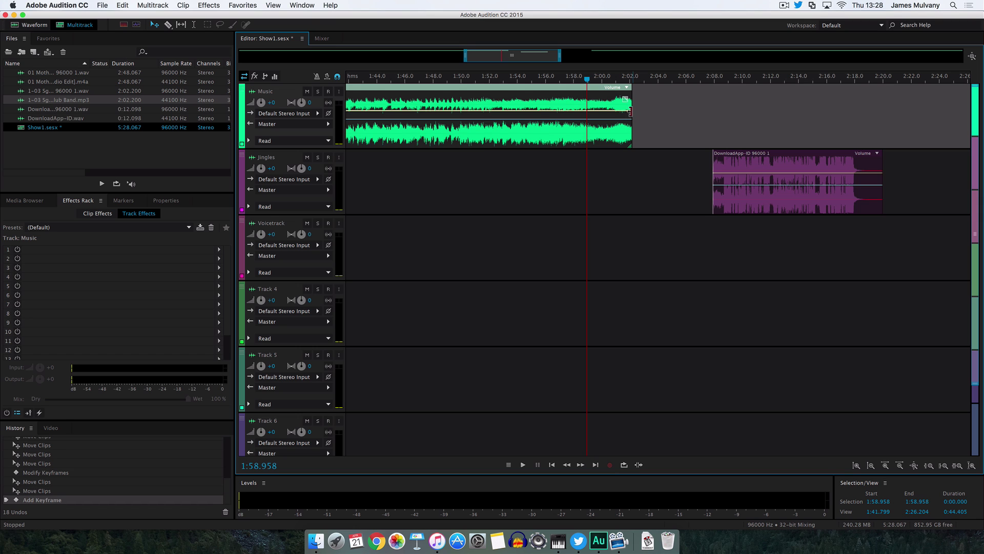
mouse_move(630, 110)
mouse_down()
mouse_move(534, 109)
mouse_move(643, 106)
mouse_move(587, 93)
mouse_move(581, 119)
mouse_move(593, 98)
mouse_up()
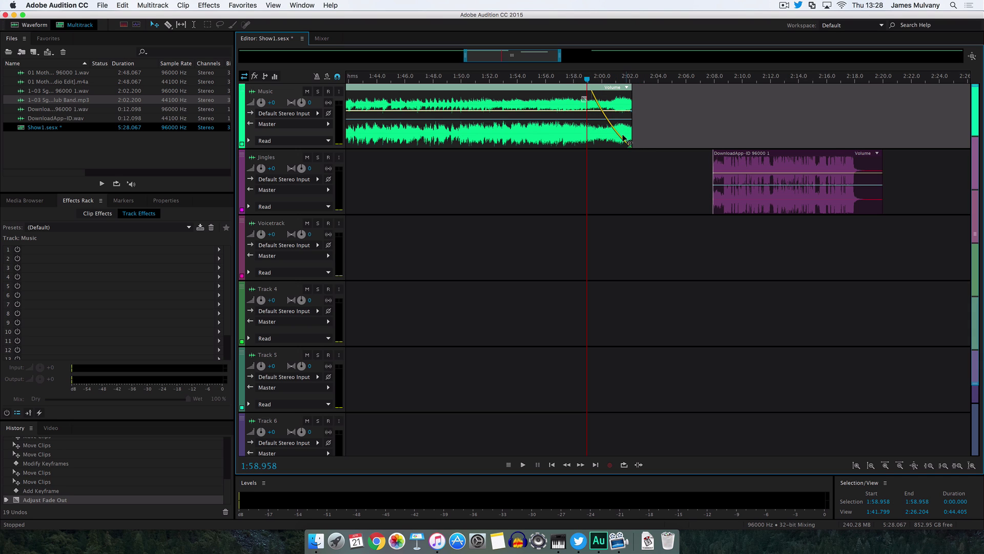
drag(582, 99, 581, 119)
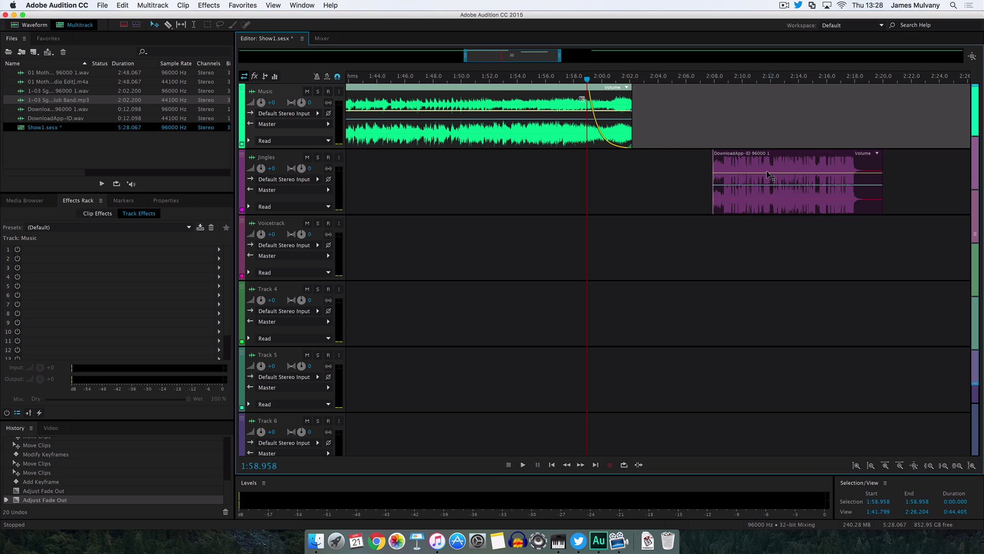
drag(767, 189, 661, 188)
Shift the jingle clip slightly earlier and play the music-to-jingle transition.
scroll(656, 187, down, 1)
scroll(656, 176, up, 1)
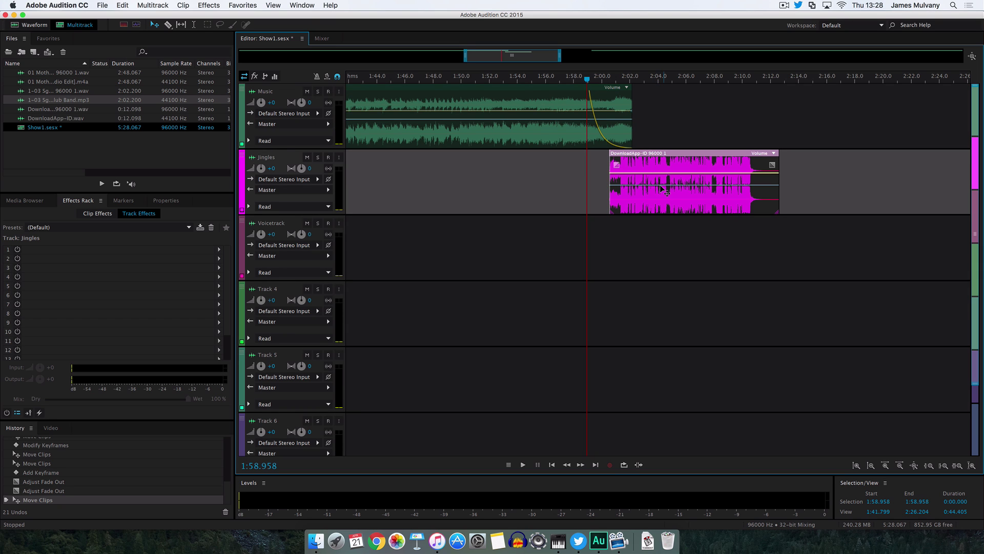
click(644, 184)
drag(663, 191, 657, 192)
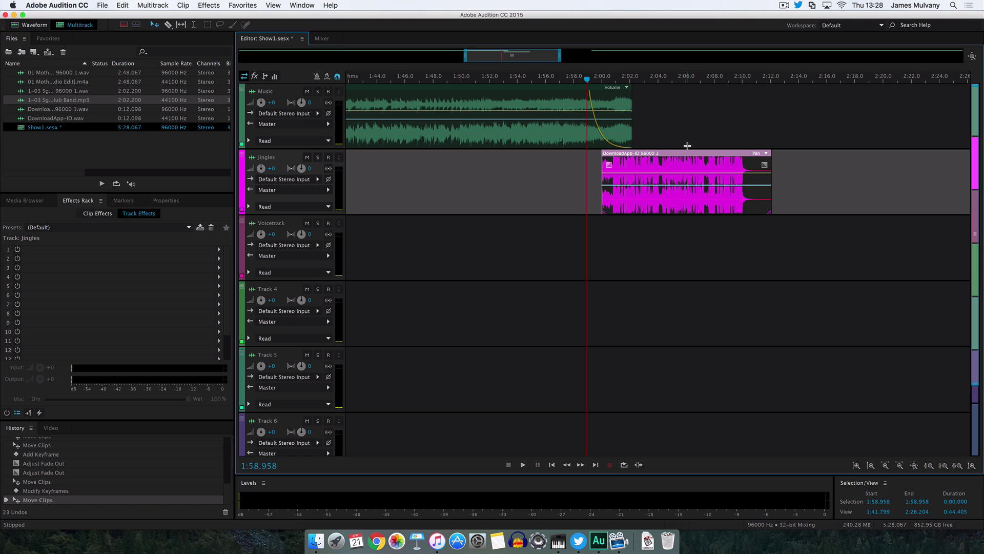
key(space)
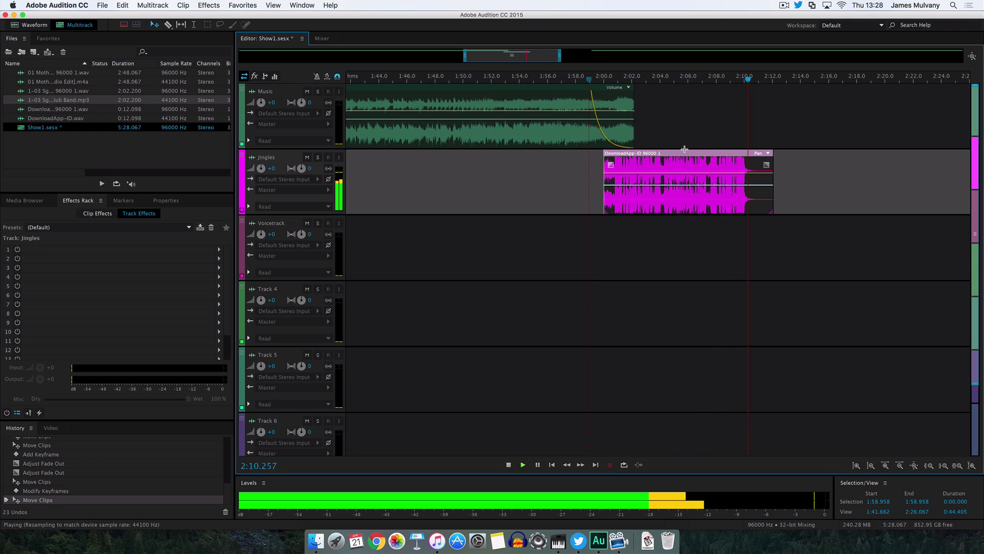
key(space)
Replay from about 1:58.6 and nudge the jingle's keyframe and clip slightly earlier.
click(584, 77)
key(space)
key(space)
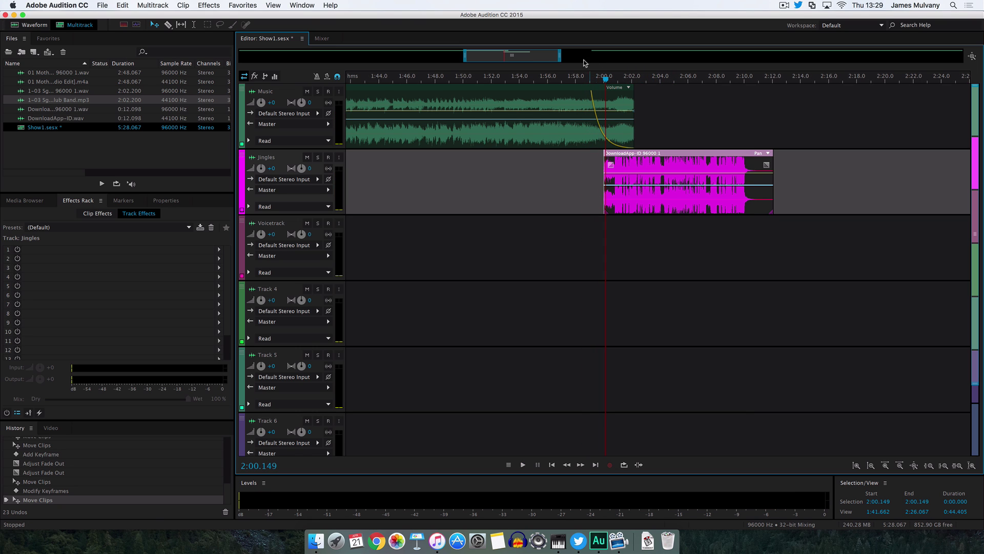
drag(560, 54, 532, 53)
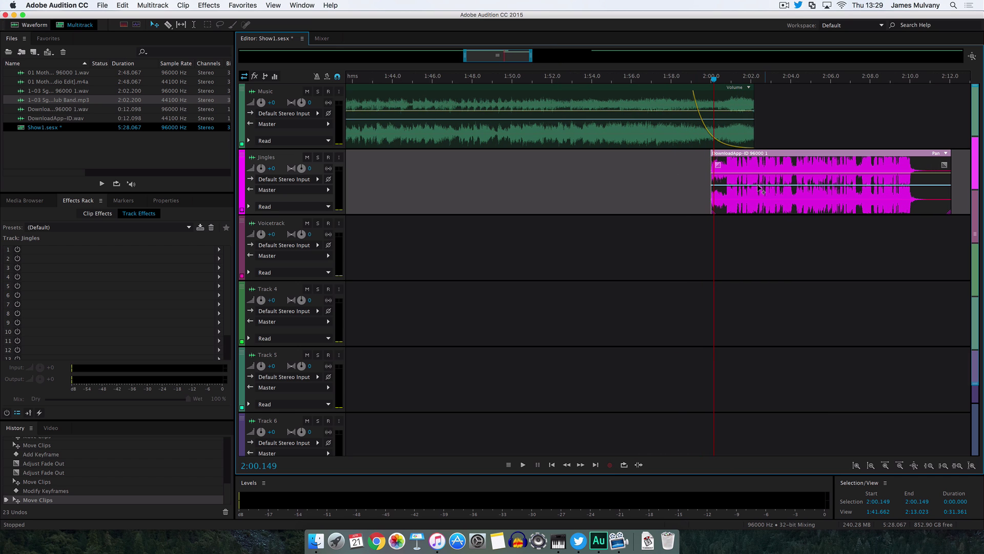
mouse_move(760, 188)
mouse_down()
mouse_move(759, 197)
mouse_move(760, 182)
mouse_move(766, 191)
mouse_up()
click(790, 236)
Check the transition from about 1:58, then move the Mother song earlier to about 2:26.
click(671, 76)
key(space)
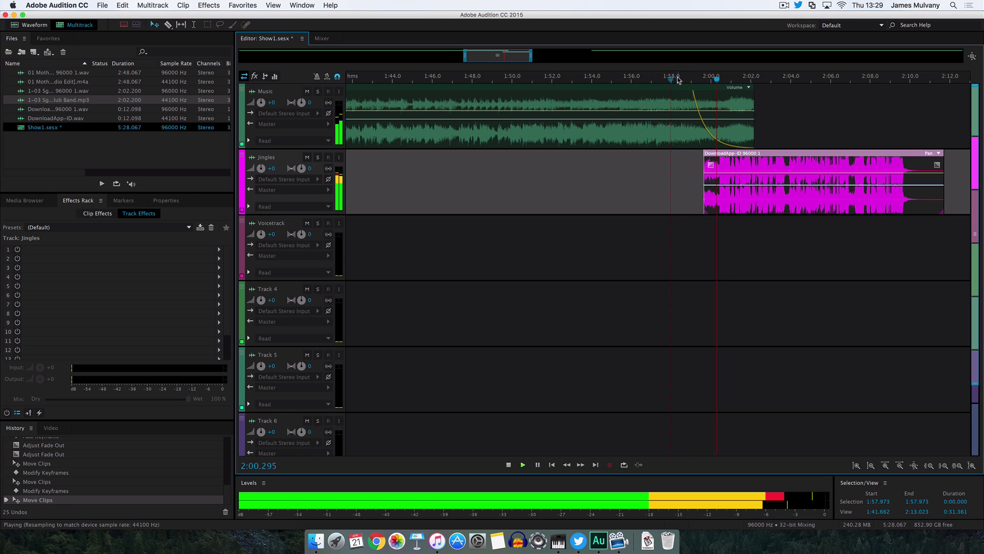
key(space)
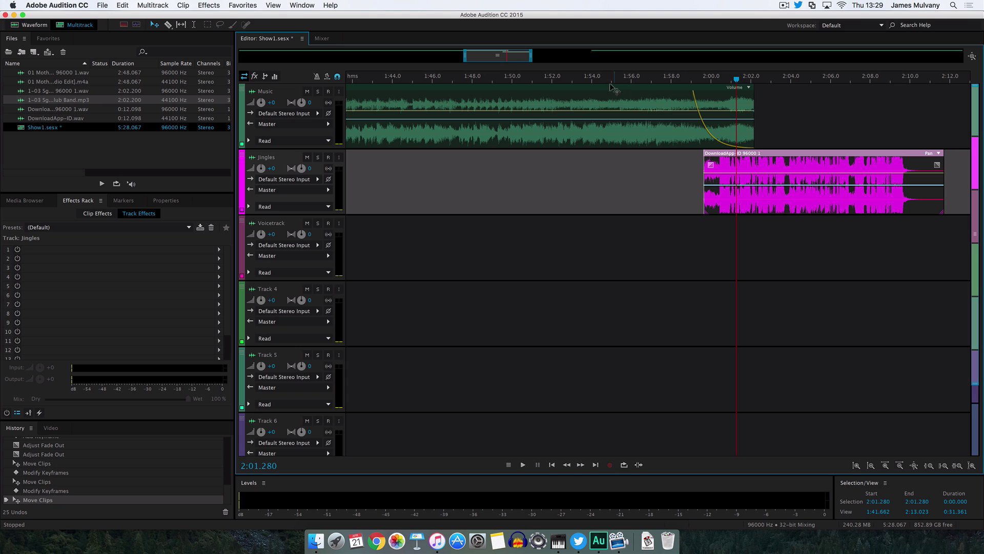
drag(529, 57, 661, 56)
drag(815, 128, 721, 128)
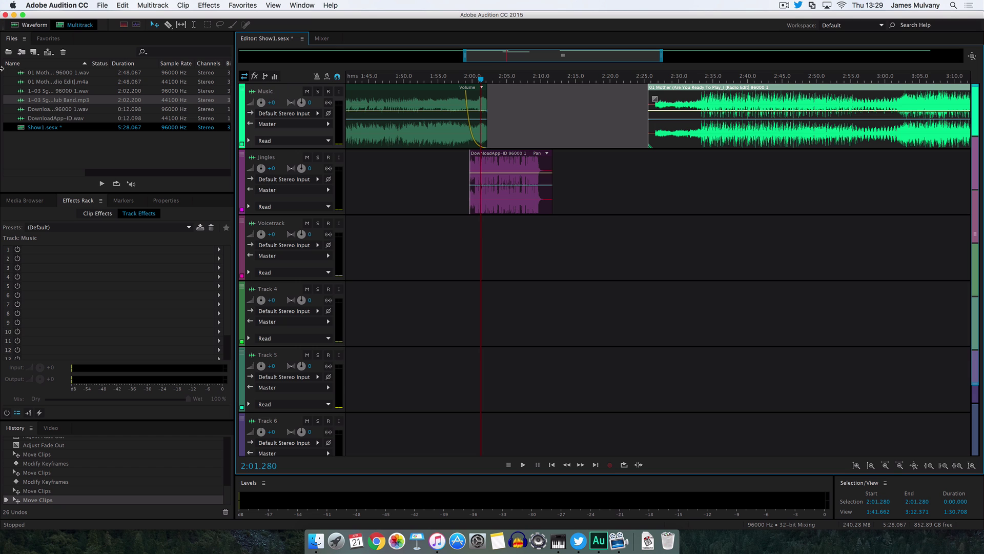
Create a new mono 96000 Hz audio file, Untitled 3, in the Waveform editor.
click(32, 26)
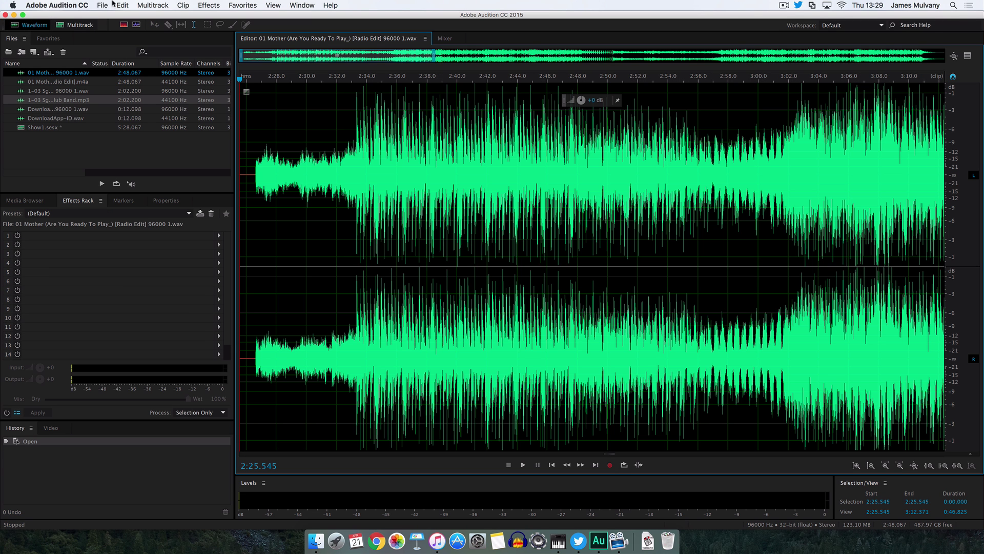
click(103, 5)
mouse_move(123, 17)
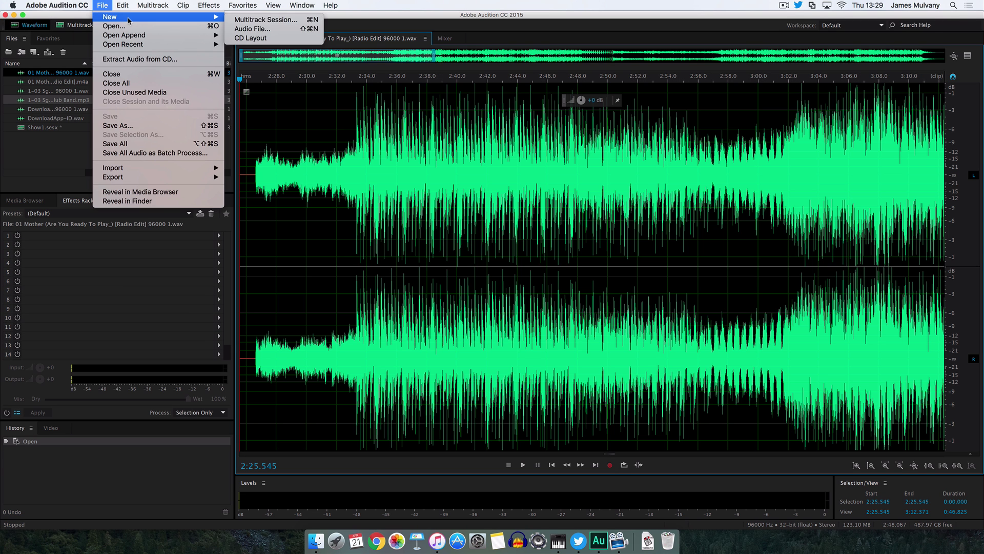
click(291, 29)
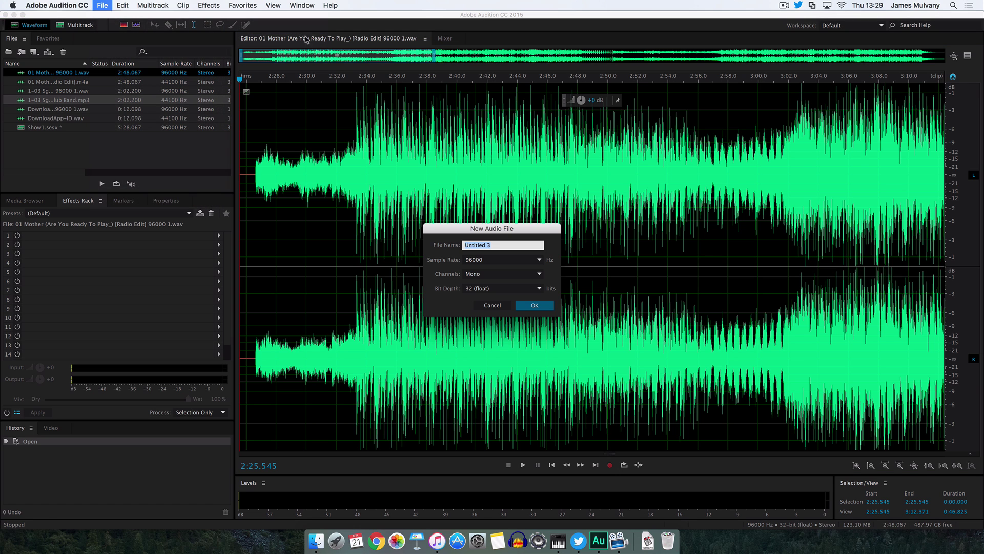
key(Return)
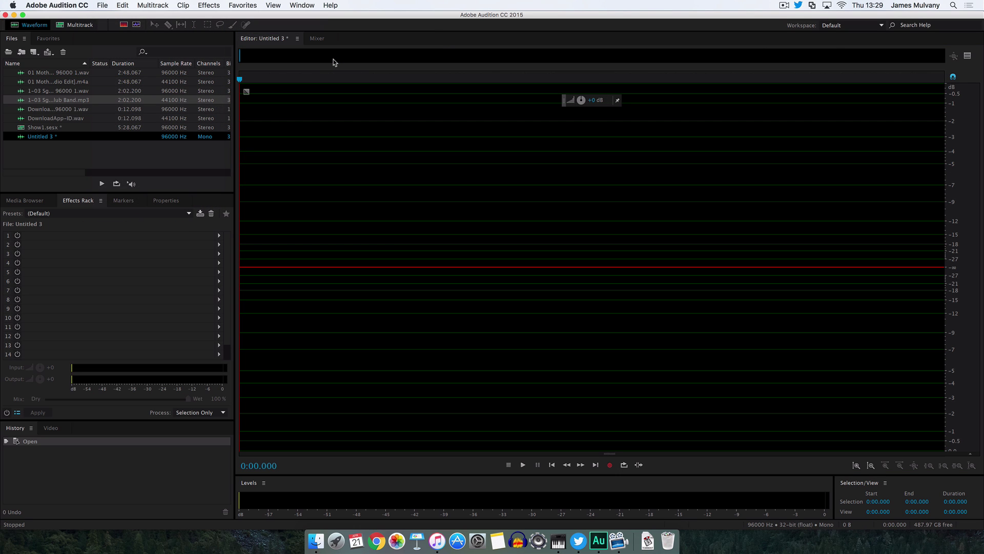
Record a roughly 17-second voice link and select the speech from about 1.1 s.
click(610, 465)
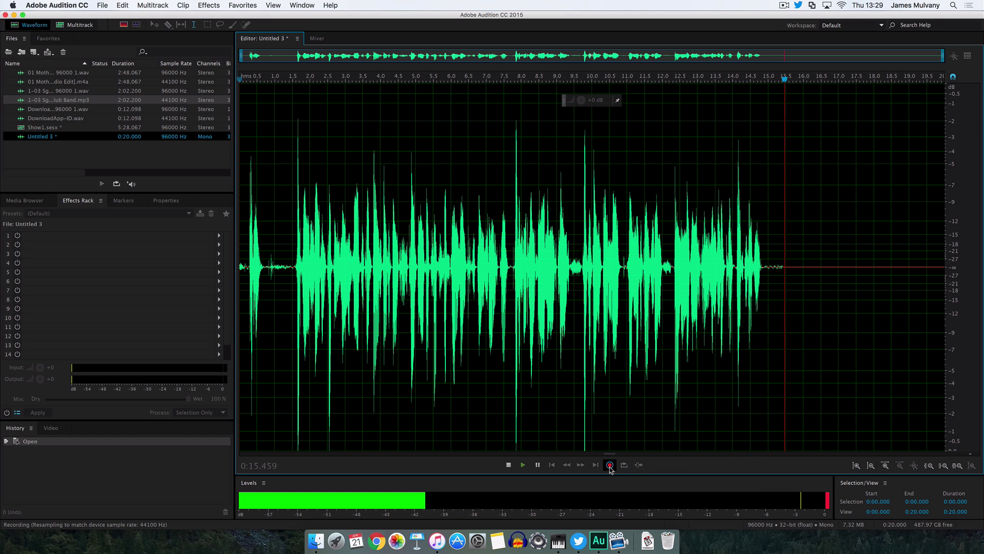
click(507, 467)
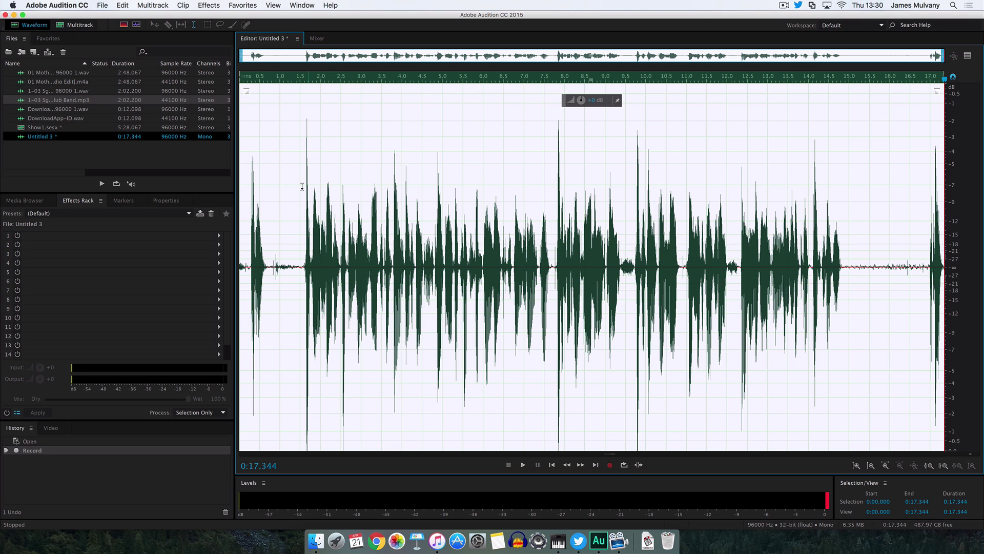
click(252, 156)
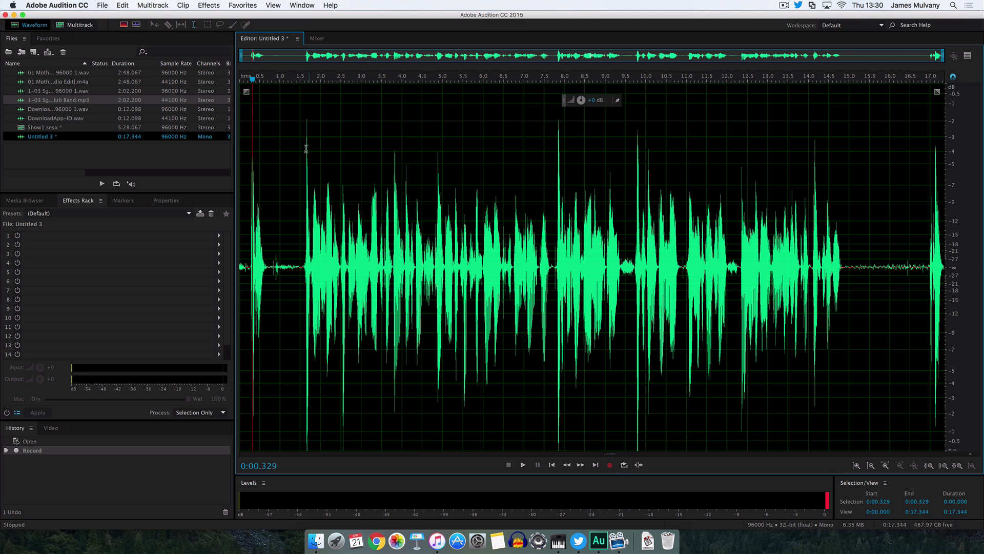
drag(285, 159, 849, 216)
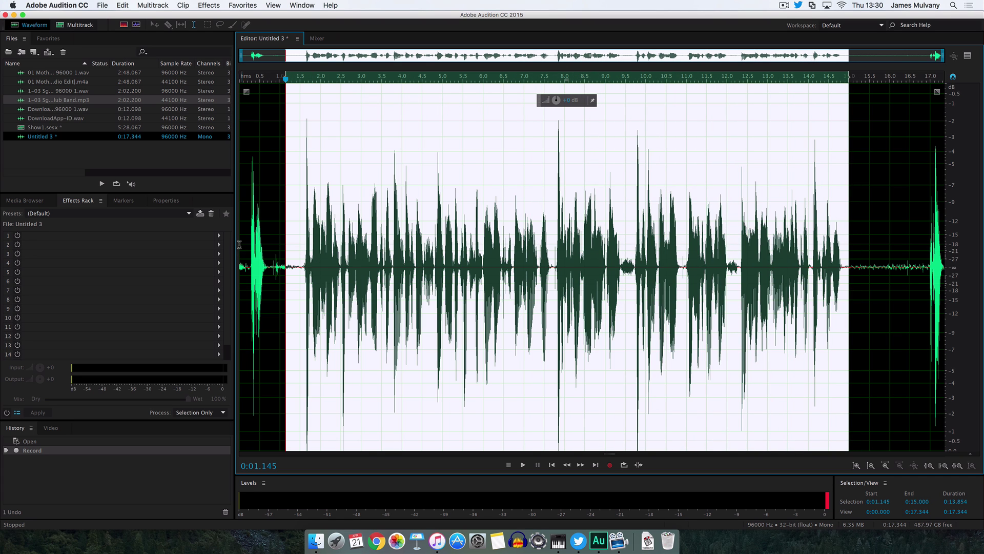
Delete the first 1.5 seconds of the recording.
click(239, 244)
click(275, 250)
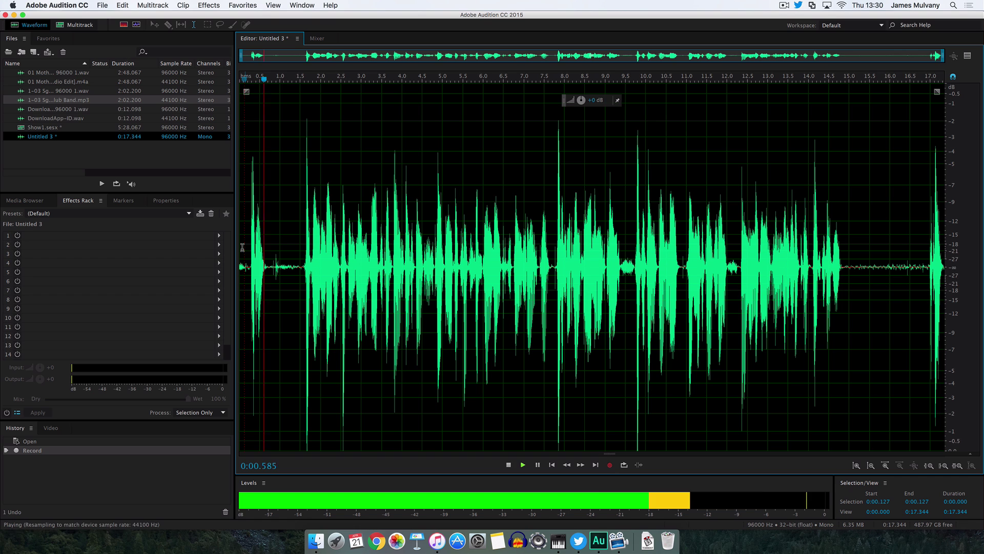
drag(297, 249, 192, 245)
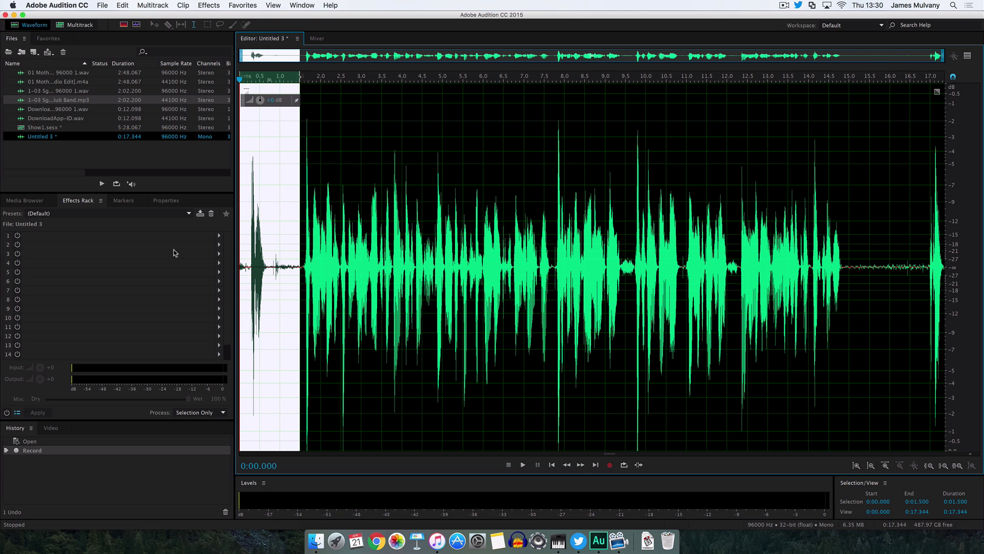
key(Delete)
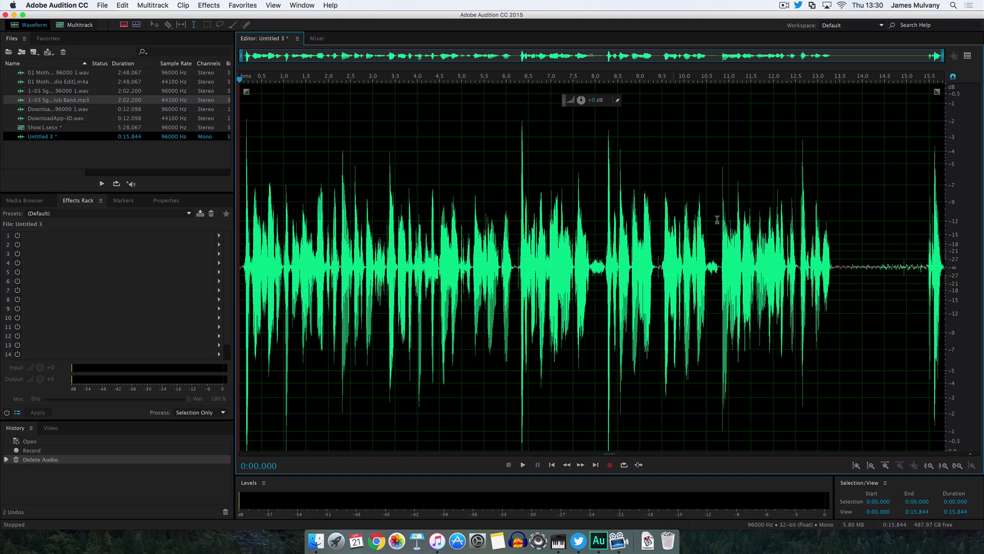
Delete everything after 13.5 s and play back the trimmed voice link.
click(893, 234)
key(space)
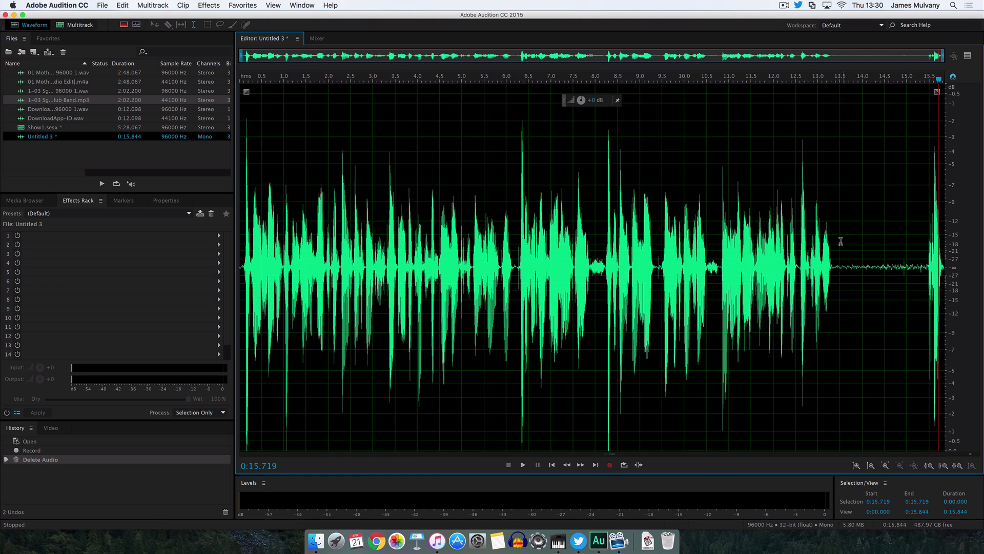
drag(838, 241, 982, 250)
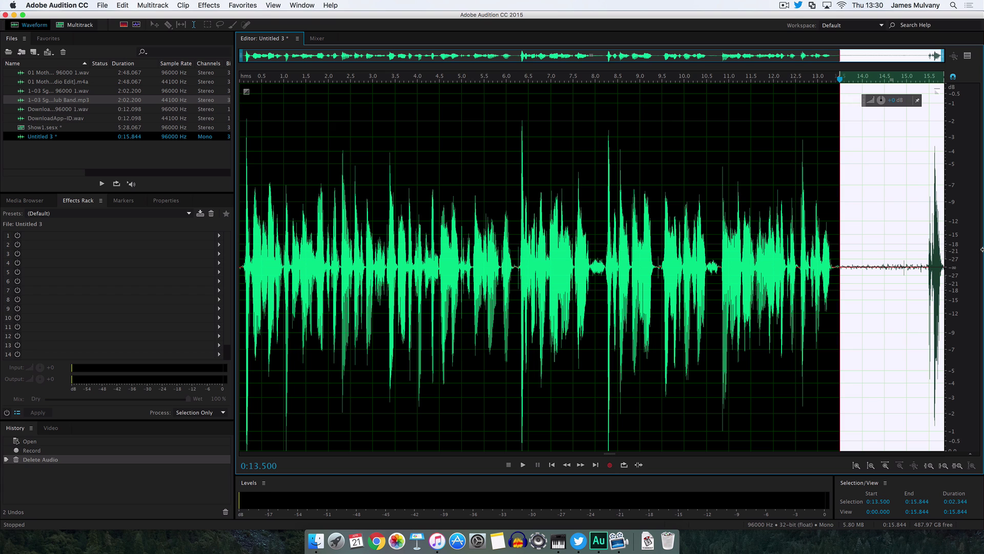
key(Delete)
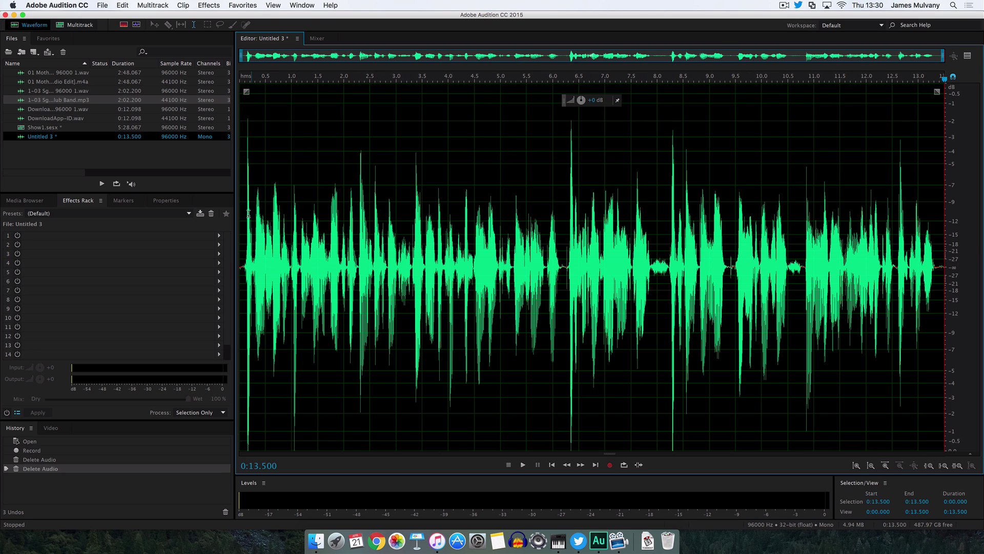
key(Home)
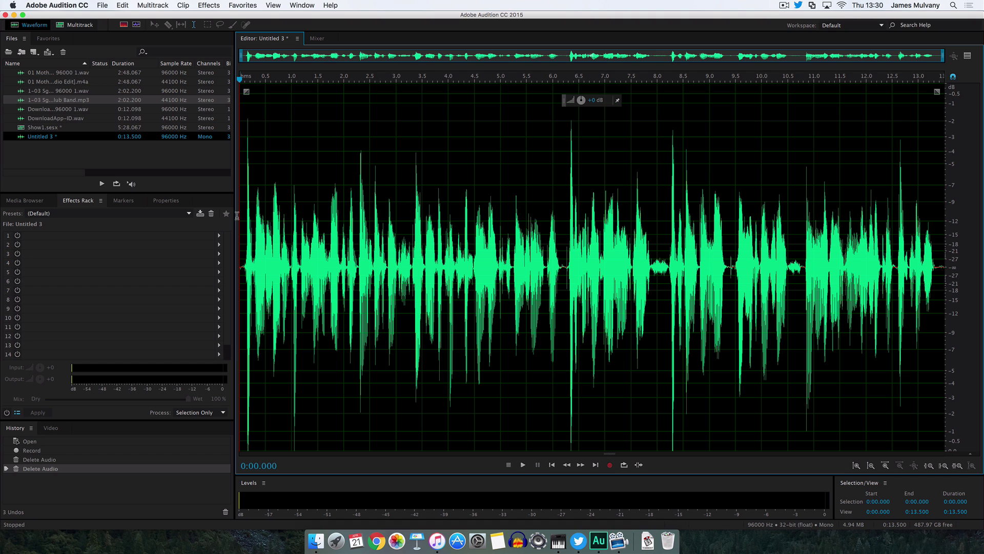
key(space)
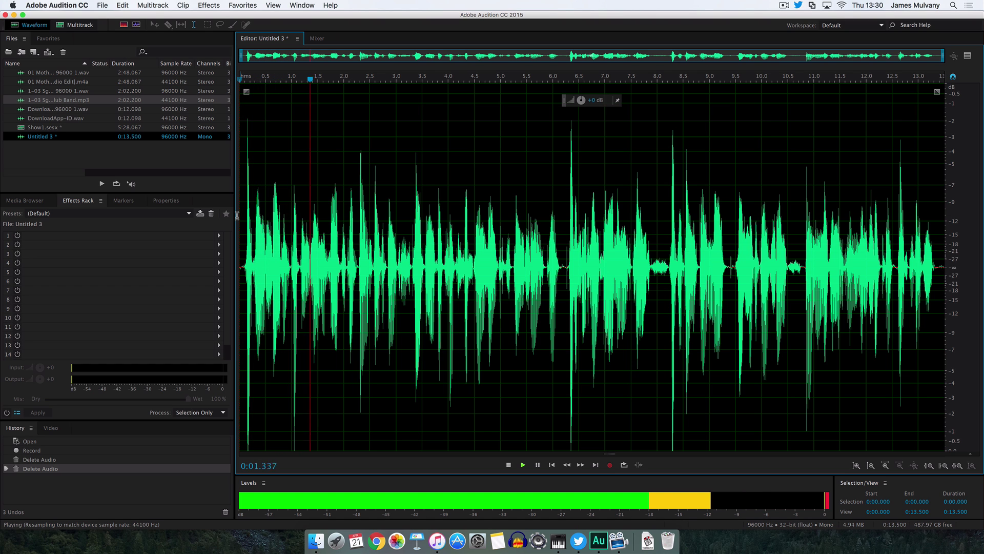
key(space)
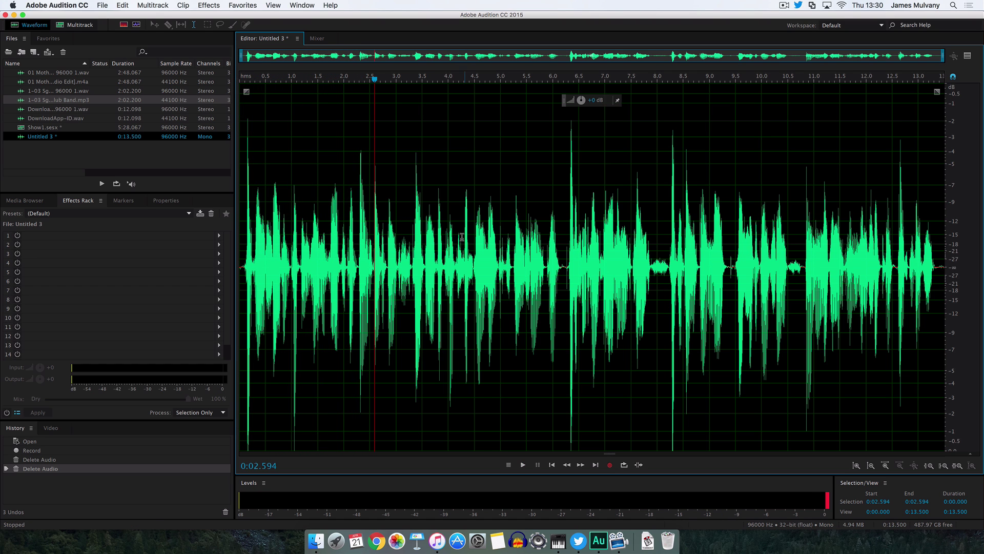
Insert the Untitled 3 recording into Show1 and place it on the Voicetrack, slightly later.
right_click(466, 242)
mouse_move(538, 308)
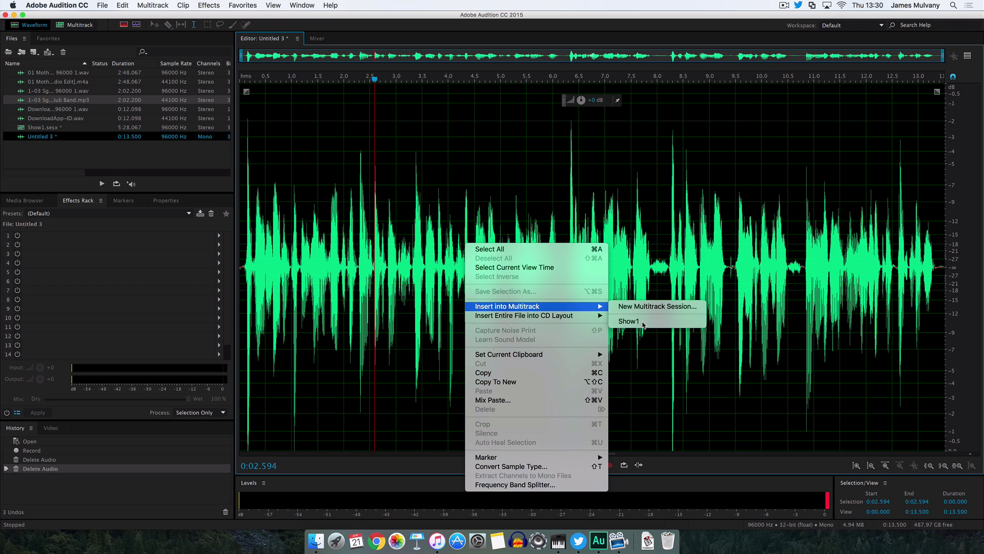
click(642, 324)
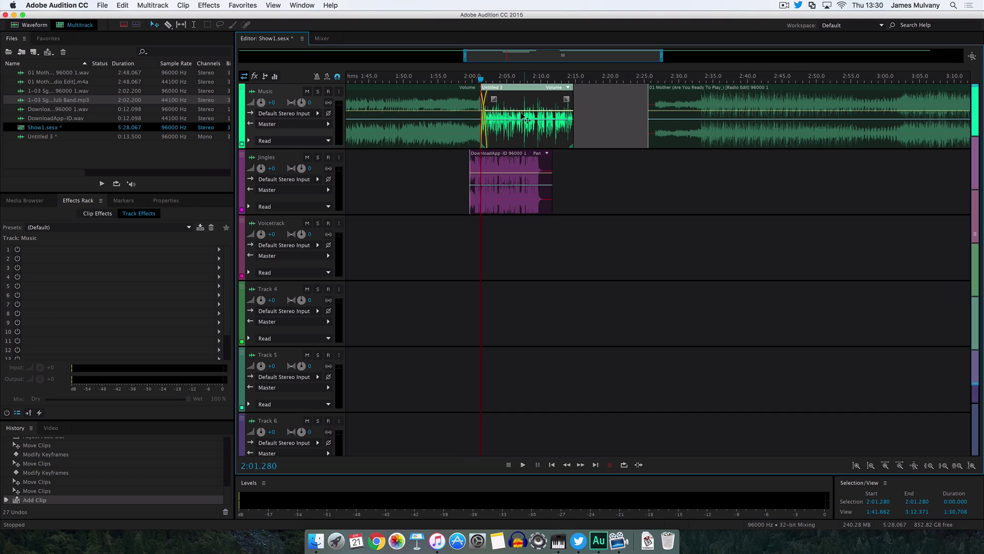
mouse_move(527, 123)
mouse_down()
mouse_move(587, 123)
mouse_move(612, 237)
mouse_move(587, 238)
mouse_up()
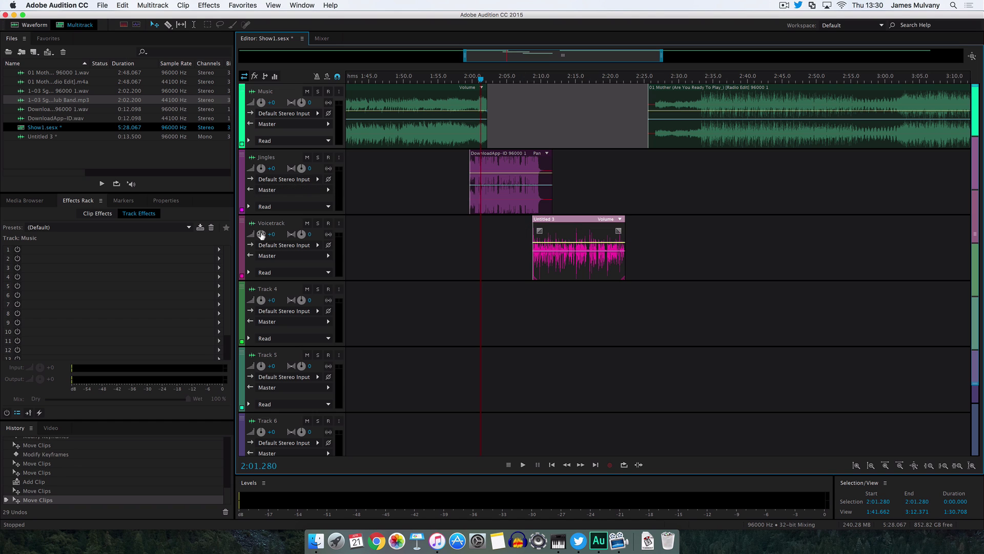
Colour the Voicetrack yellow-green.
click(242, 239)
click(240, 240)
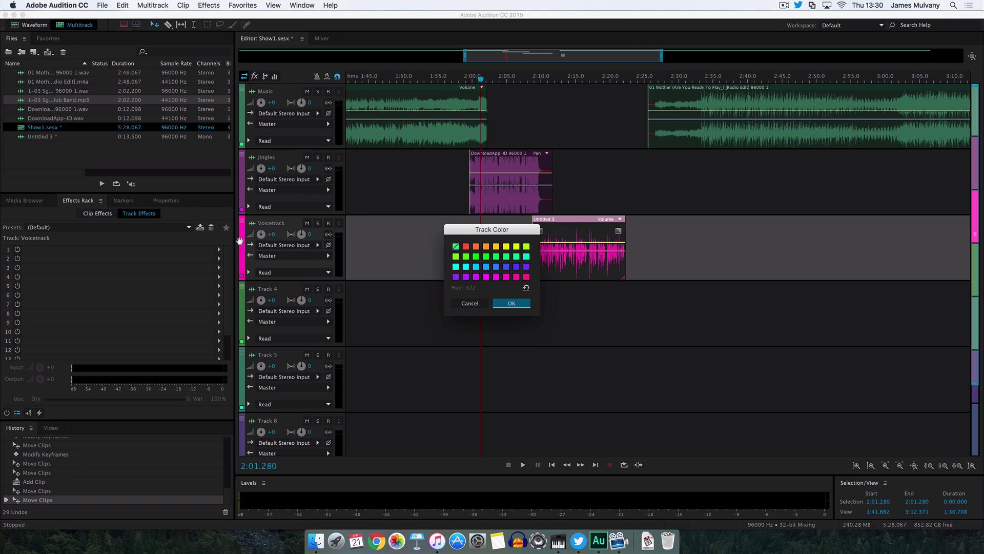
click(526, 247)
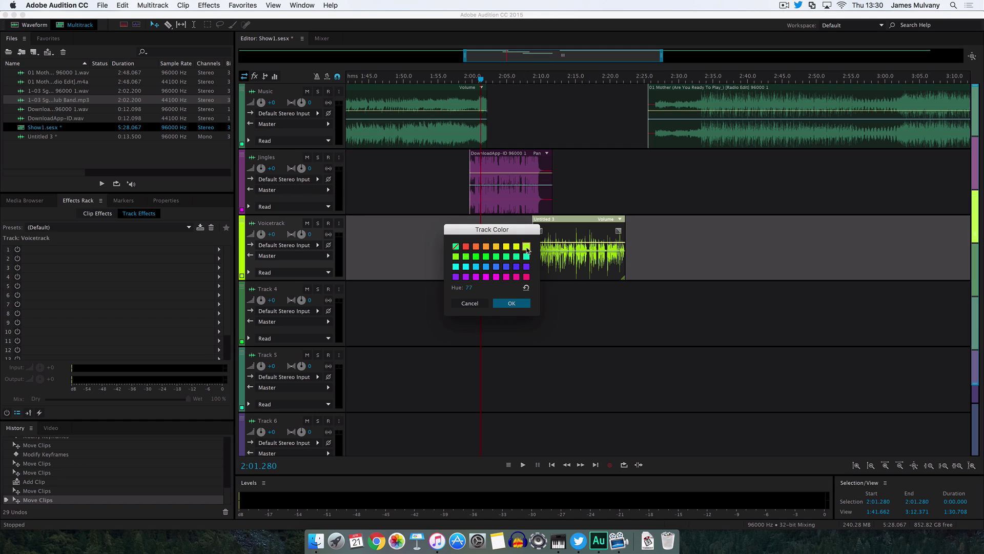
click(513, 302)
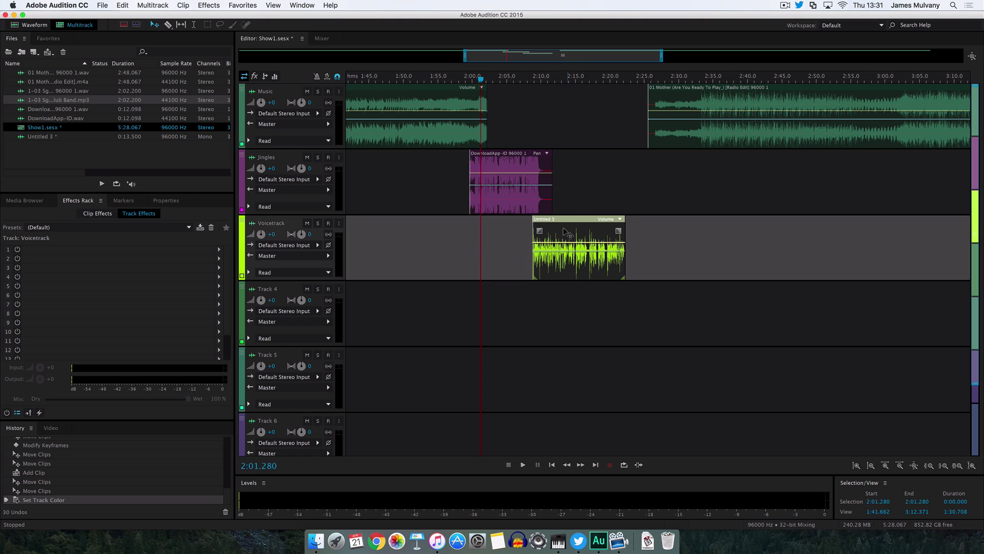
Shift the voice clip slightly later and preview the transition from about 2:08.
drag(565, 232, 573, 232)
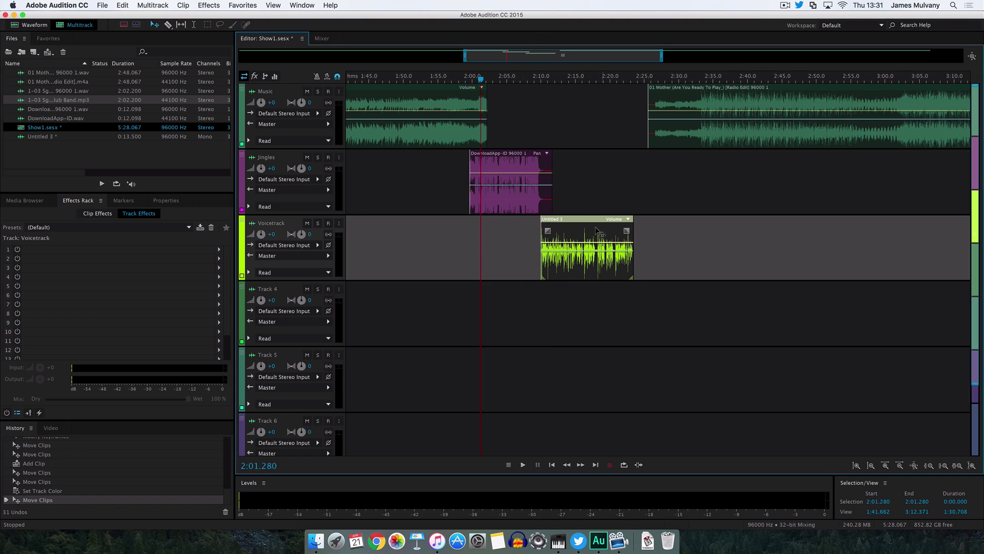
key(space)
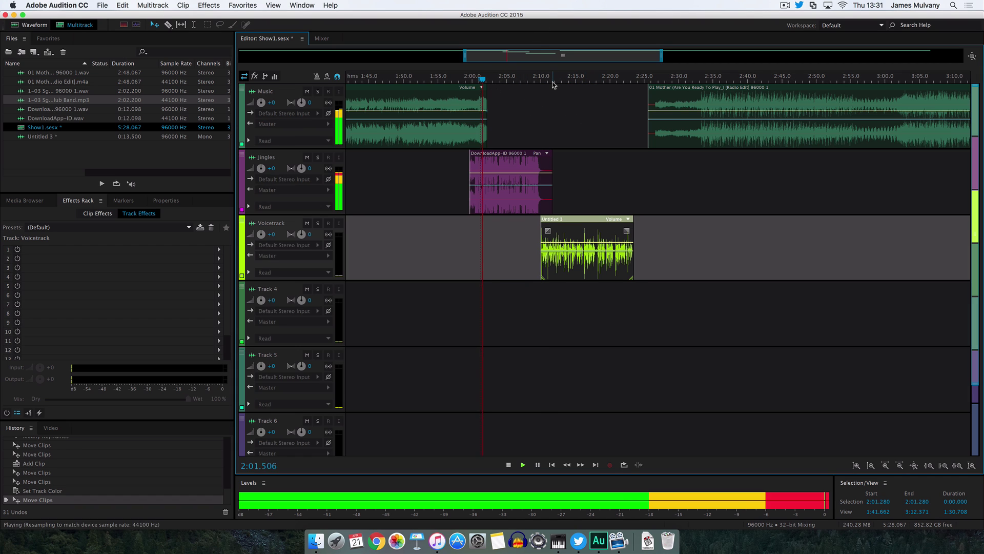
click(528, 78)
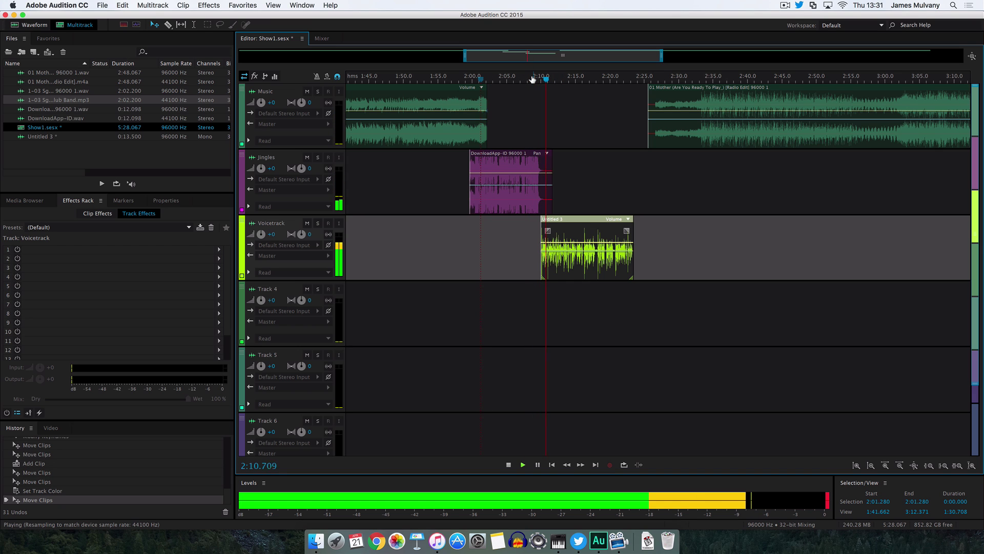
key(space)
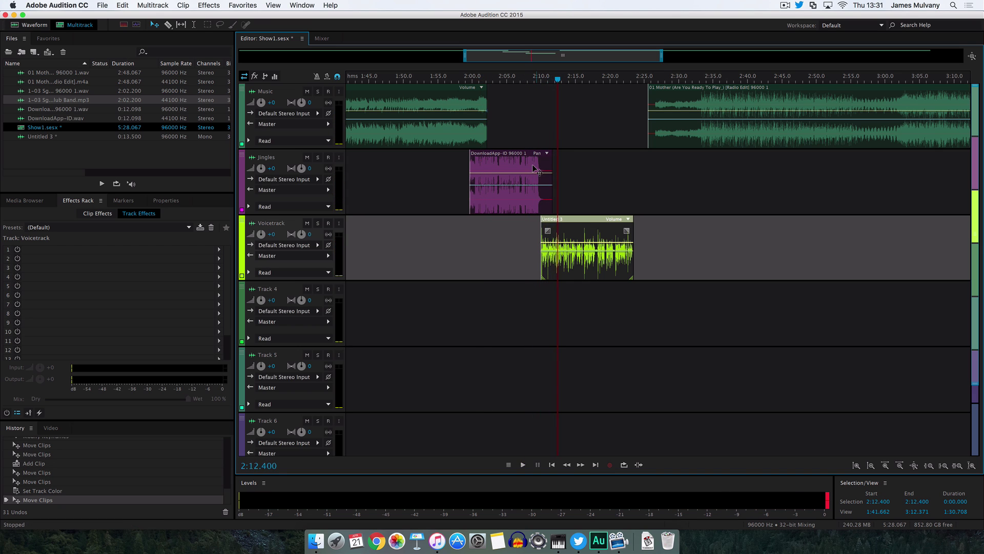
Fade out the jingle's end, nudge the voice clip earlier, and replay from about 2:07.
click(532, 164)
drag(545, 164, 523, 164)
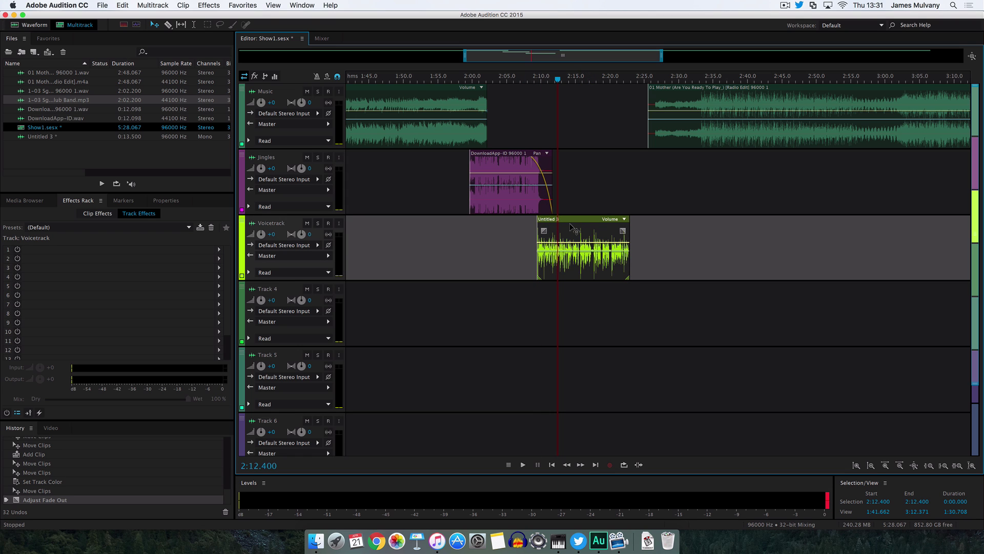
drag(570, 224, 568, 226)
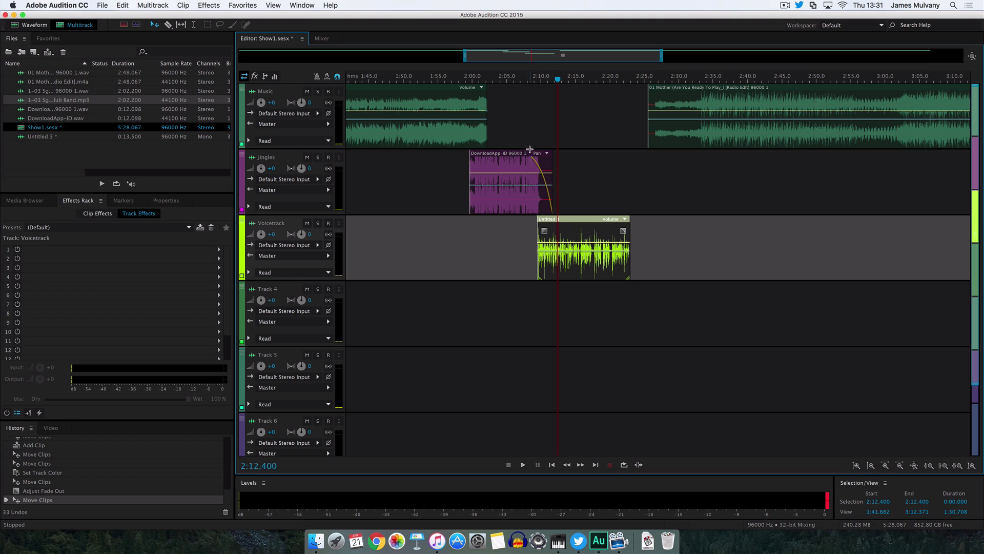
click(520, 78)
key(space)
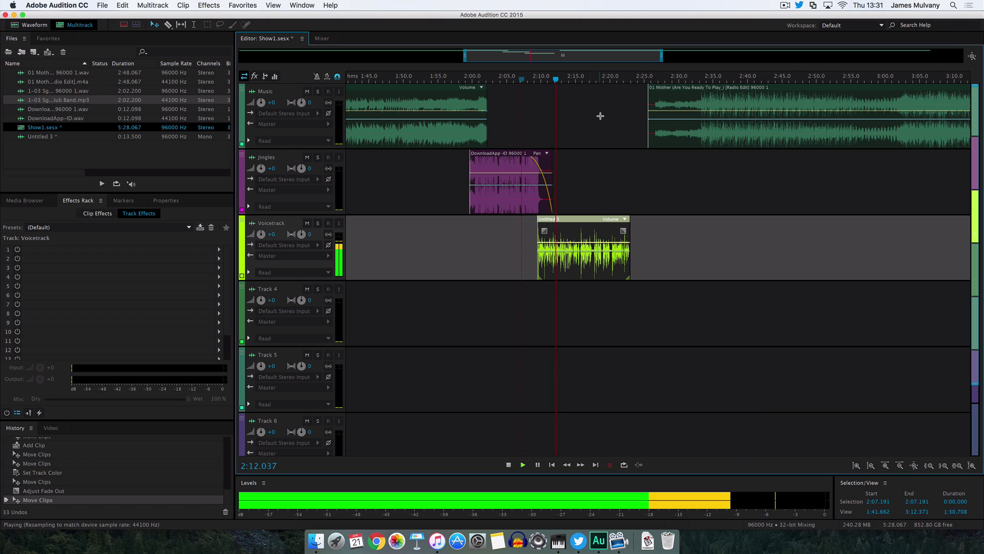
key(space)
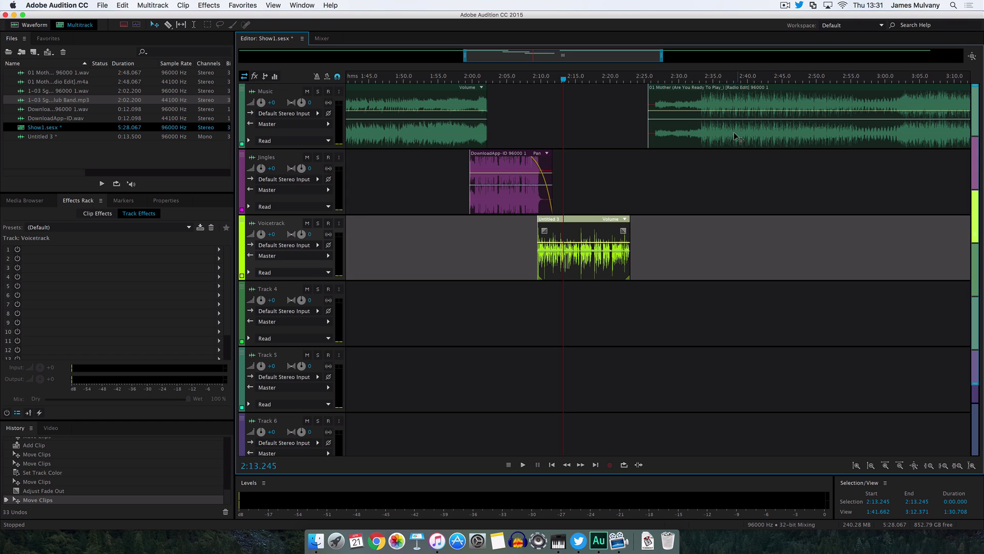
Move the Mother song to start around 2:15 and play from about 2:22.7.
drag(733, 132, 666, 128)
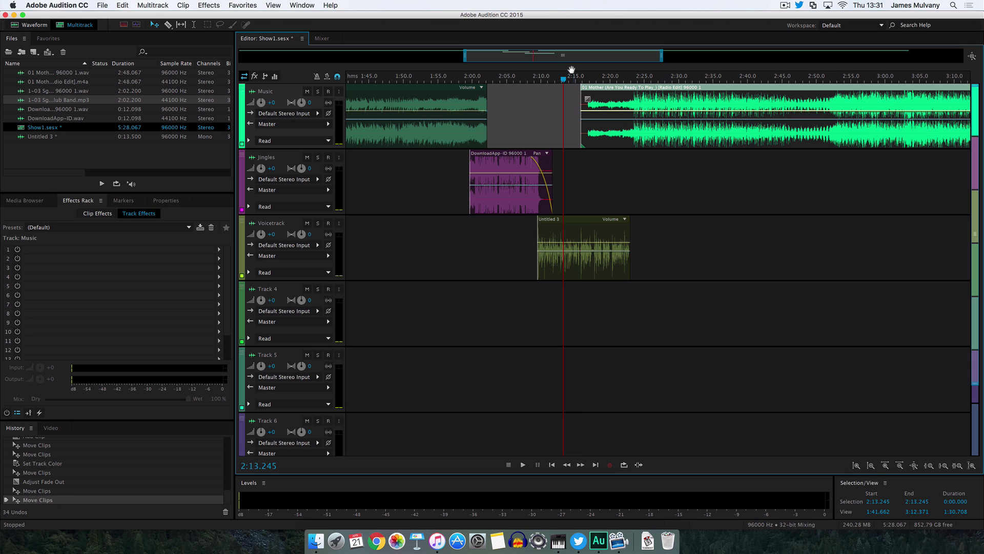
mouse_move(635, 132)
mouse_down()
mouse_move(659, 134)
mouse_move(640, 133)
mouse_up()
drag(662, 61, 437, 75)
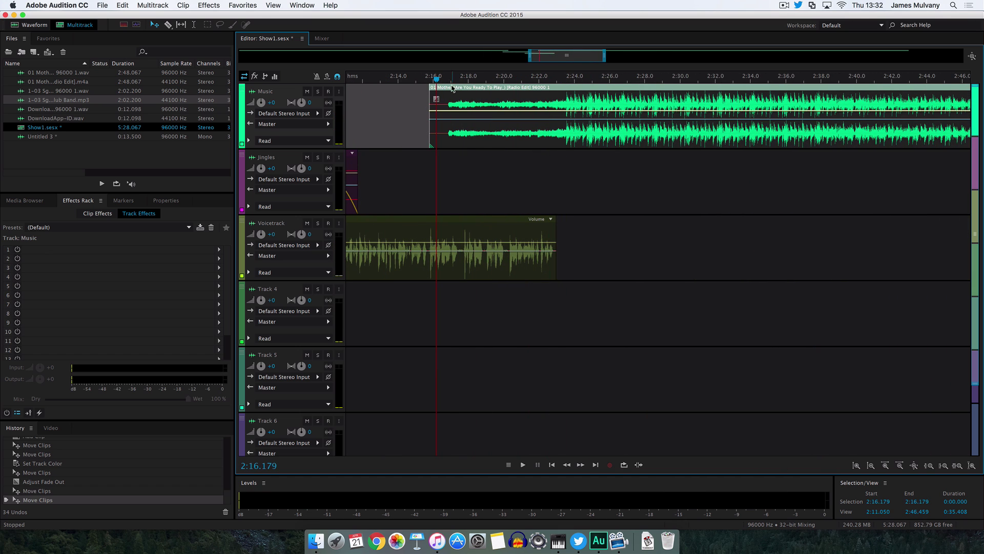
click(563, 76)
click(551, 76)
key(space)
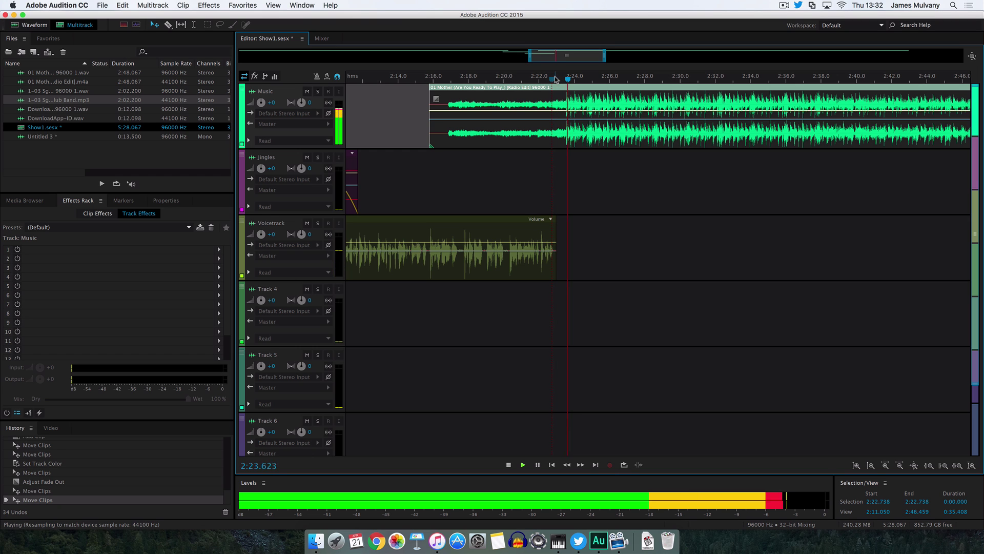
key(space)
Fine-tune the Mother clip slightly earlier against the end of the voice link.
drag(556, 115, 550, 116)
drag(553, 66, 546, 75)
click(544, 75)
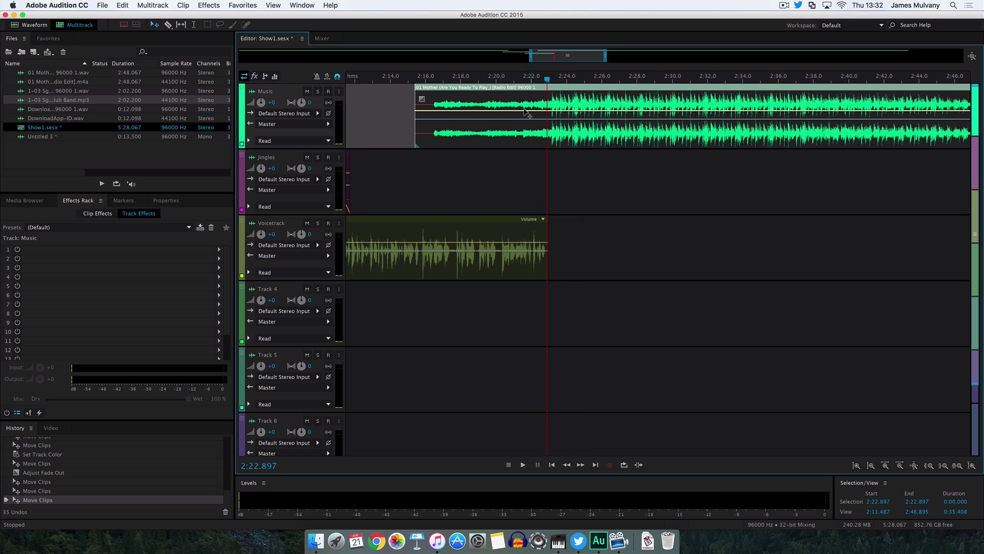
drag(523, 132, 521, 134)
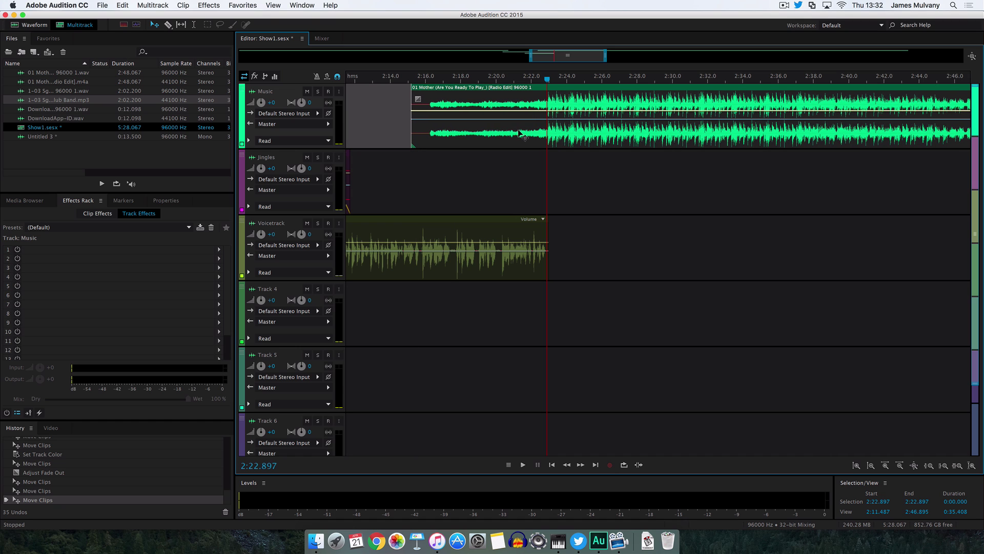
scroll(521, 134, down, 2)
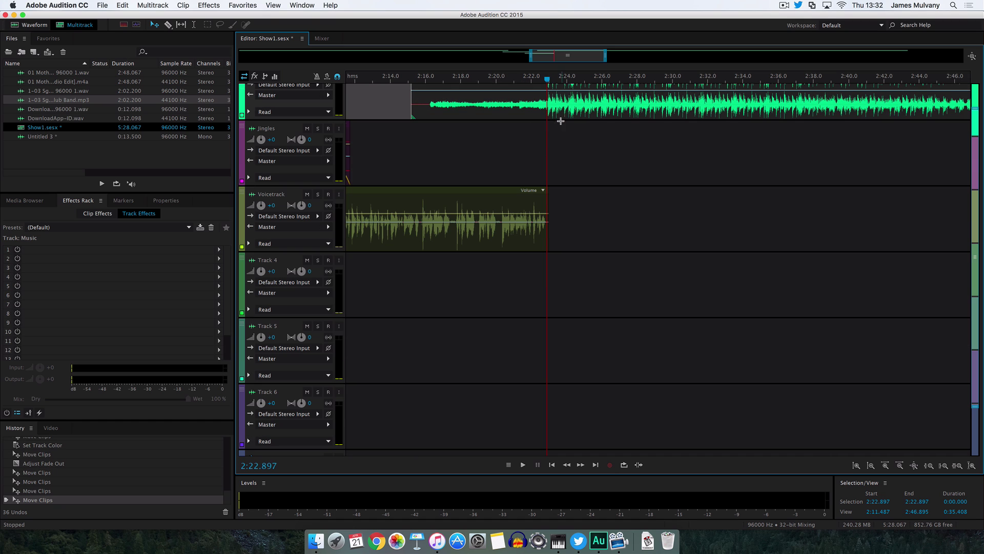
scroll(554, 121, up, 2)
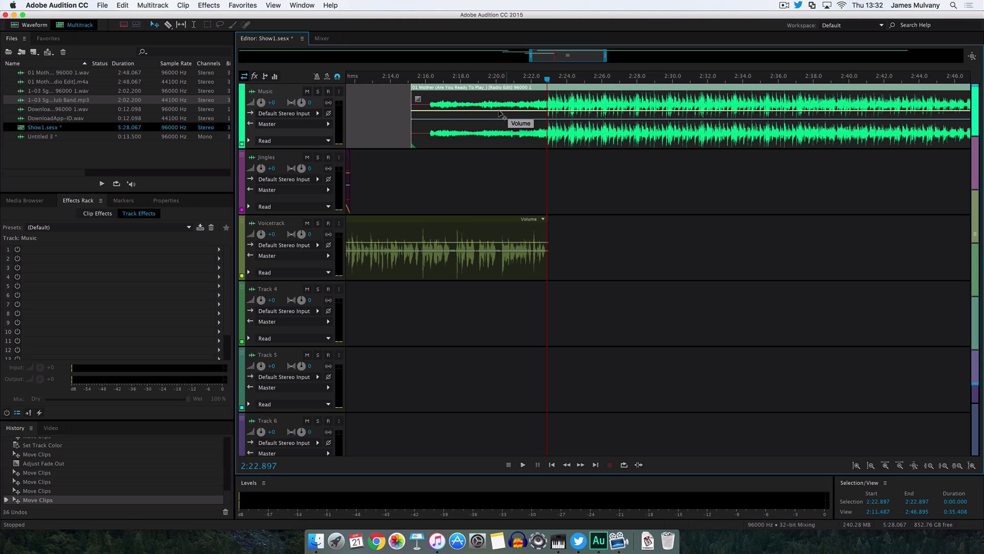
Duck the Mother song's volume envelope to about -13 dB, adding a fade-in and a later ramp back to full.
drag(501, 113, 507, 111)
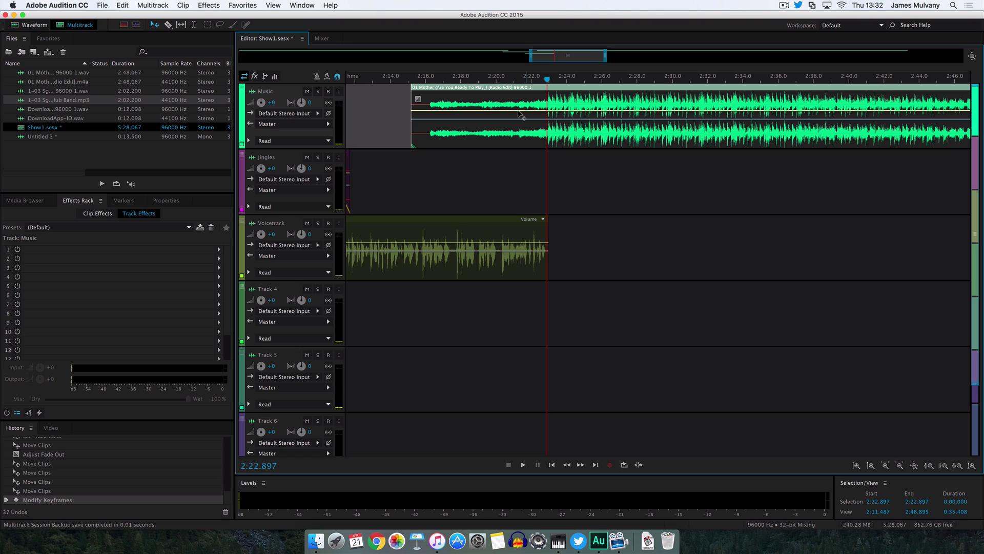
click(524, 111)
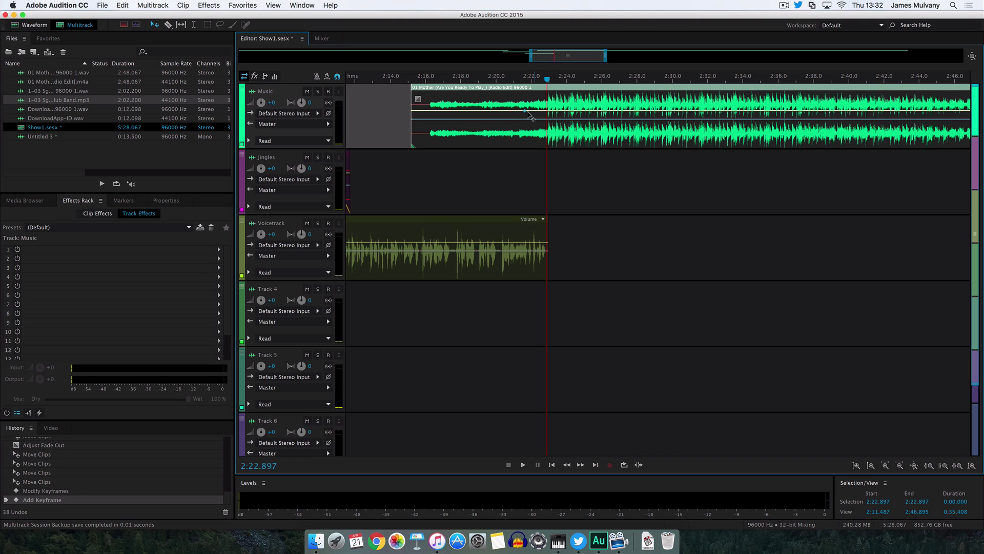
click(537, 111)
drag(524, 111, 443, 128)
click(471, 128)
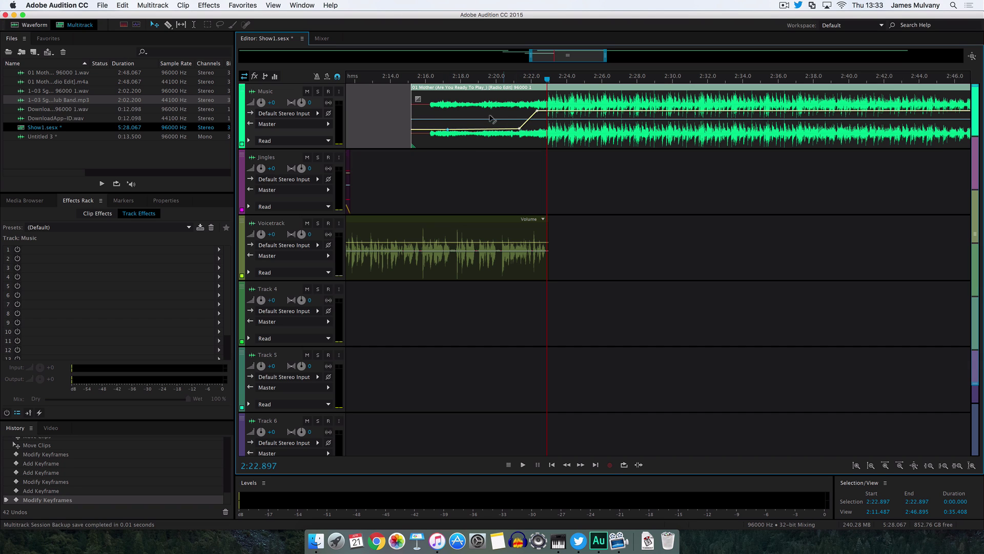
mouse_move(418, 97)
mouse_down()
mouse_move(700, 98)
mouse_move(414, 97)
mouse_up()
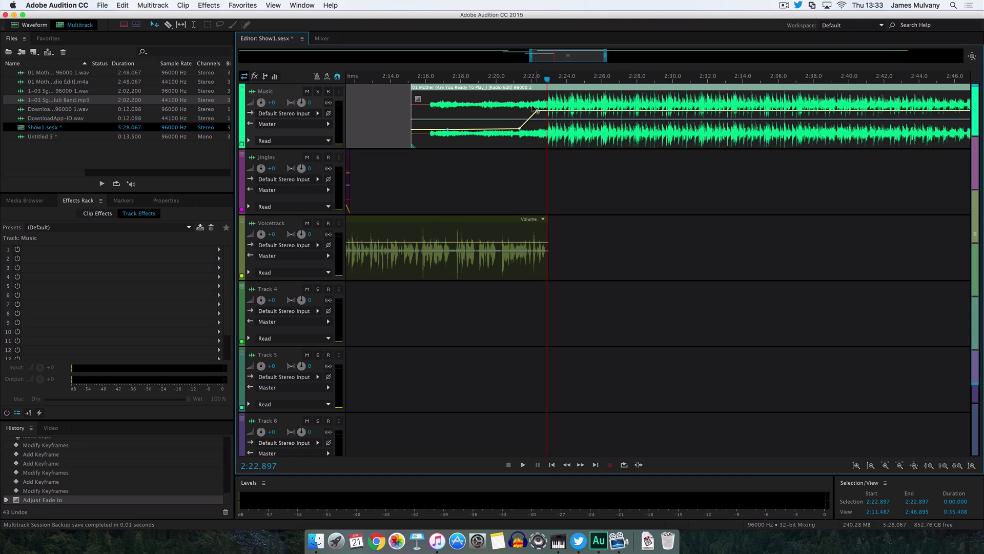
mouse_move(537, 110)
mouse_down()
mouse_move(547, 110)
mouse_move(521, 125)
mouse_move(539, 129)
mouse_up()
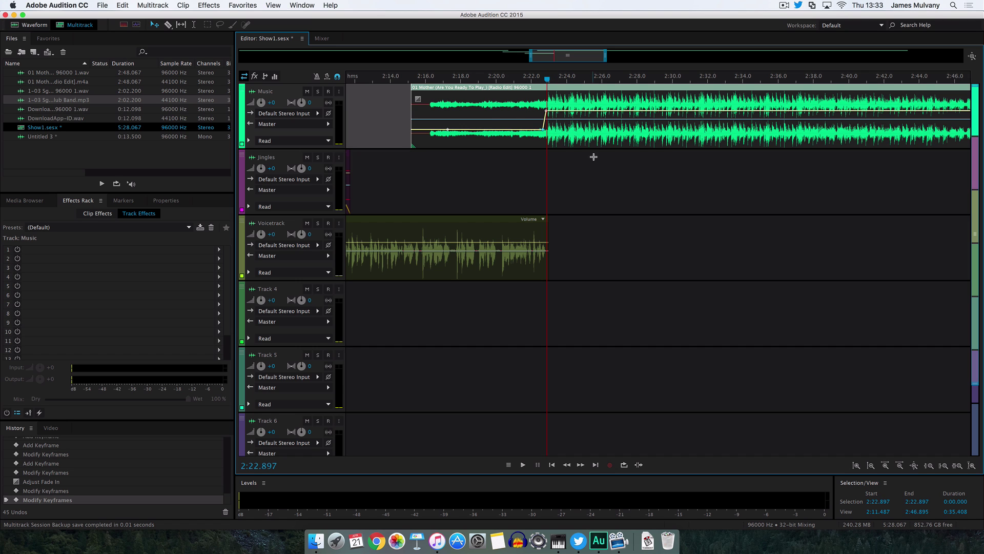
Nudge the song clip slightly later and set playback to start at about 2:15.
click(595, 159)
drag(592, 141, 591, 141)
click(407, 77)
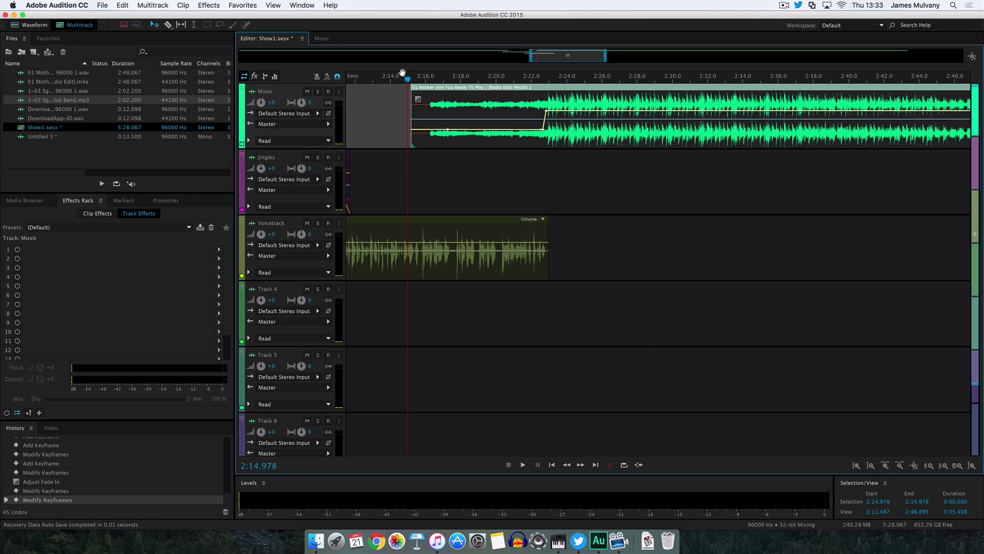
Play back the transition from 2:15, then zoom out to show the whole session from 0:00.
key(space)
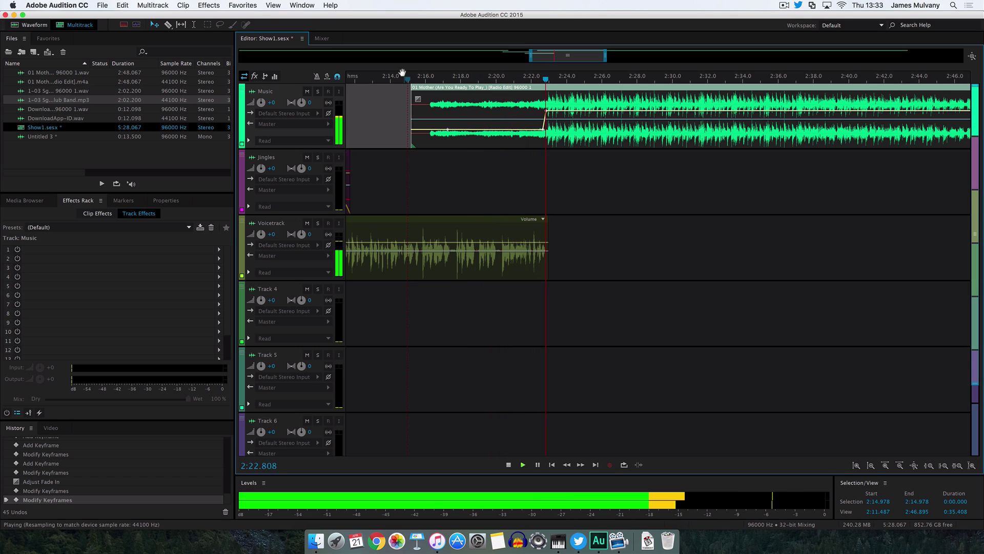
key(space)
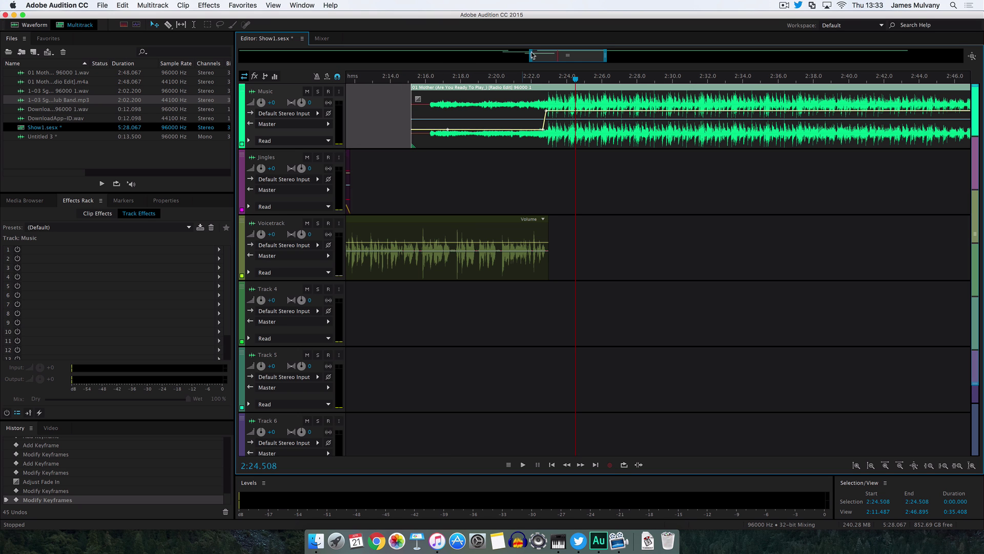
drag(529, 54, 441, 56)
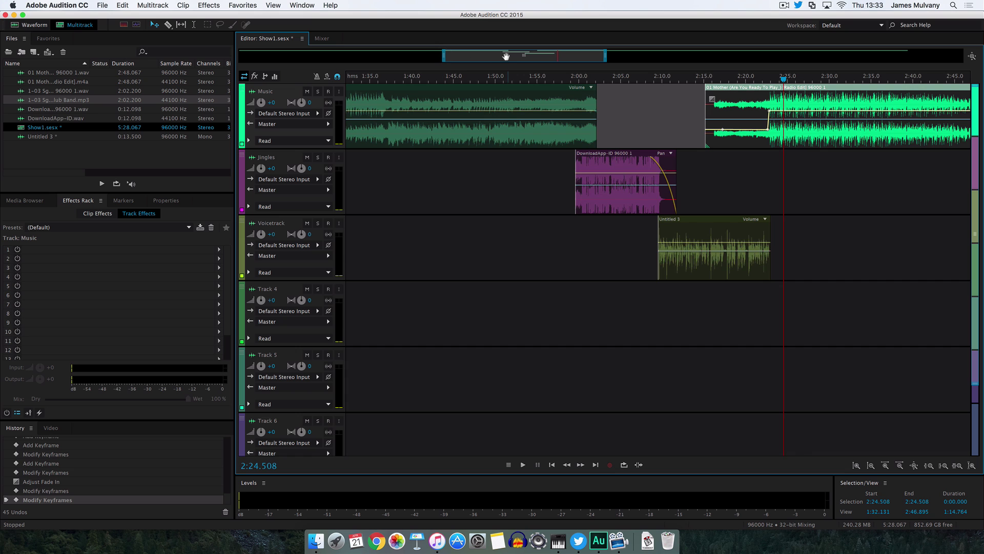
drag(507, 56, 528, 58)
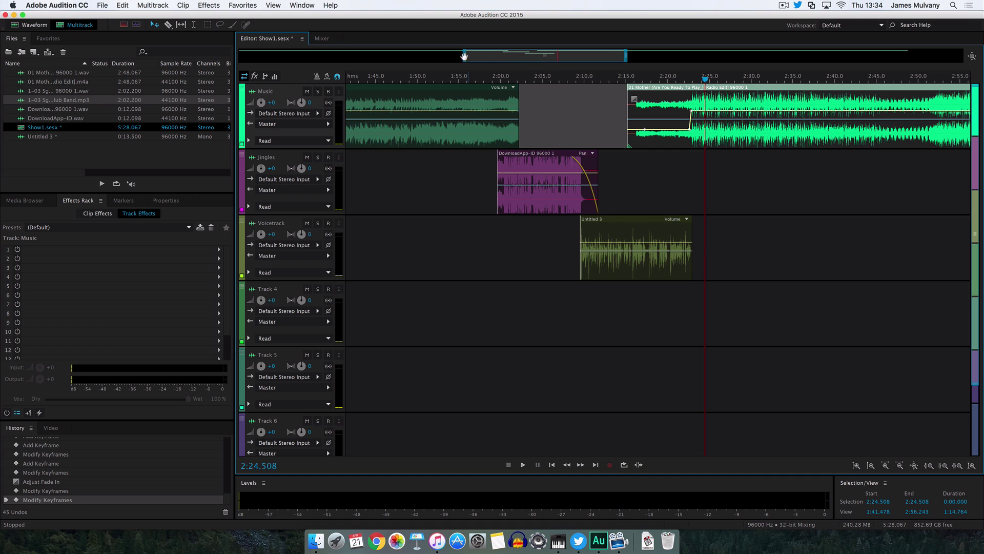
drag(463, 57, 231, 48)
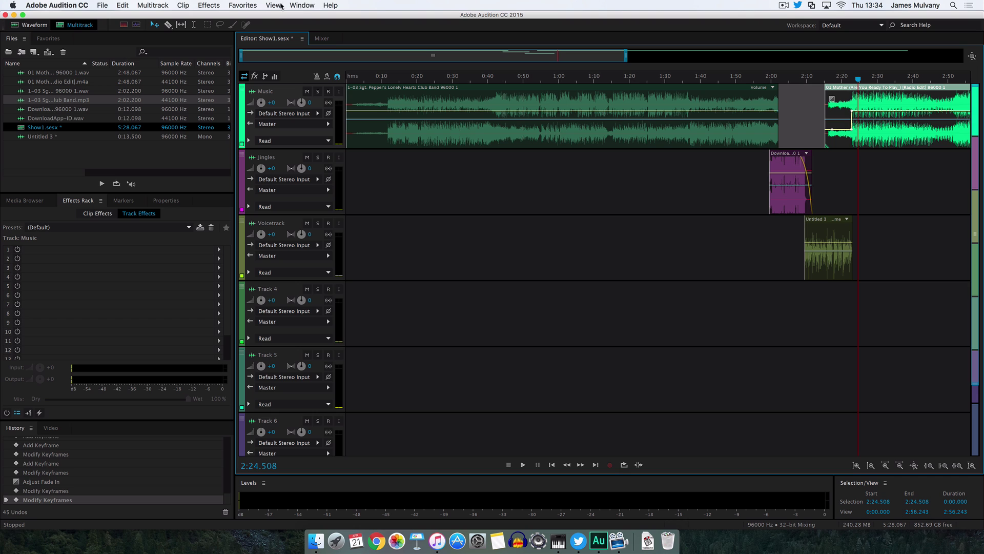
Start a Multitrack Mixdown export of the entire session from the File > Export menu.
click(103, 5)
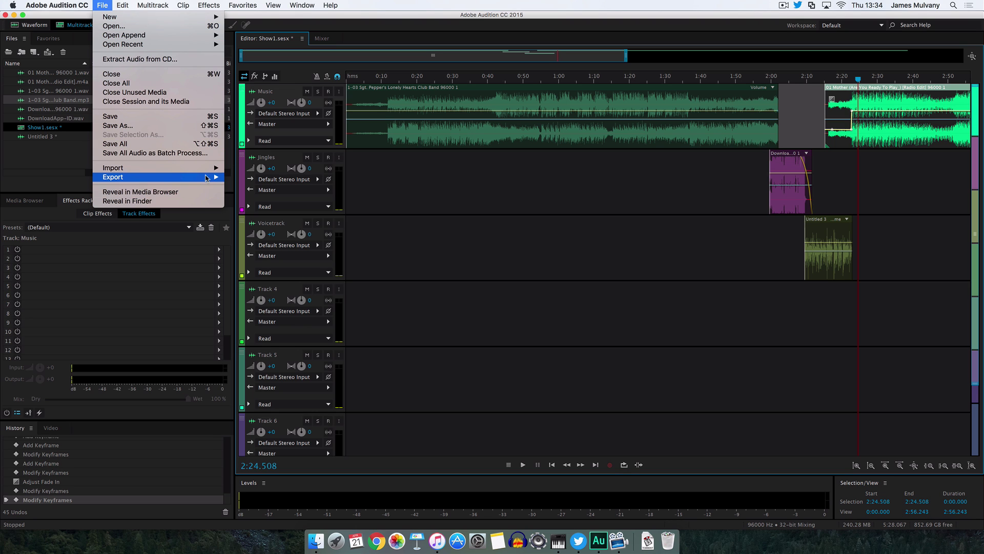
mouse_move(207, 177)
mouse_move(287, 219)
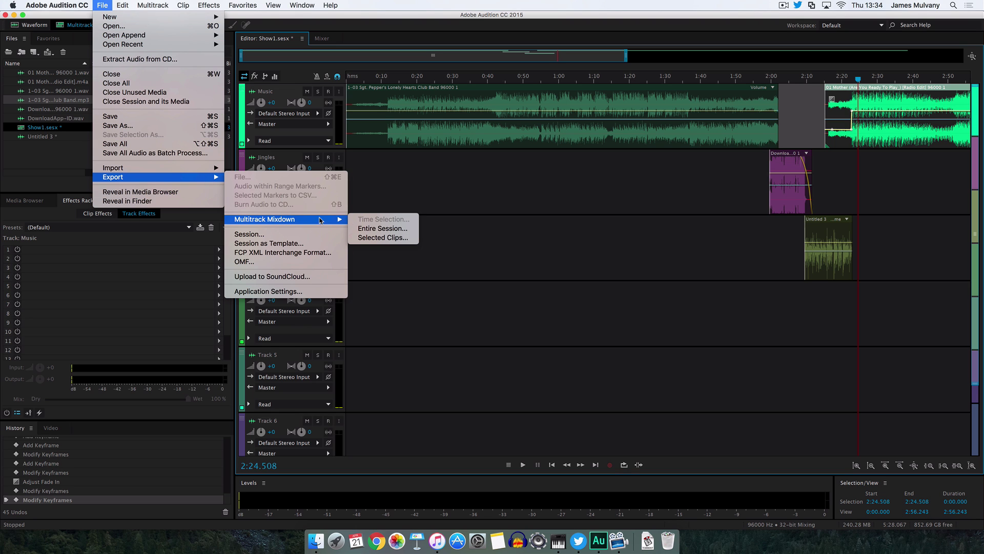
click(401, 233)
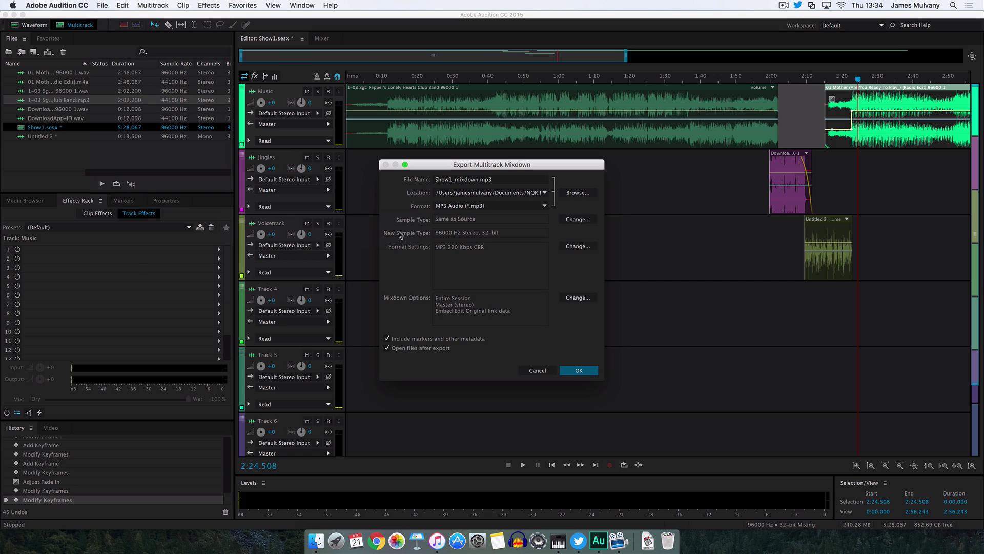